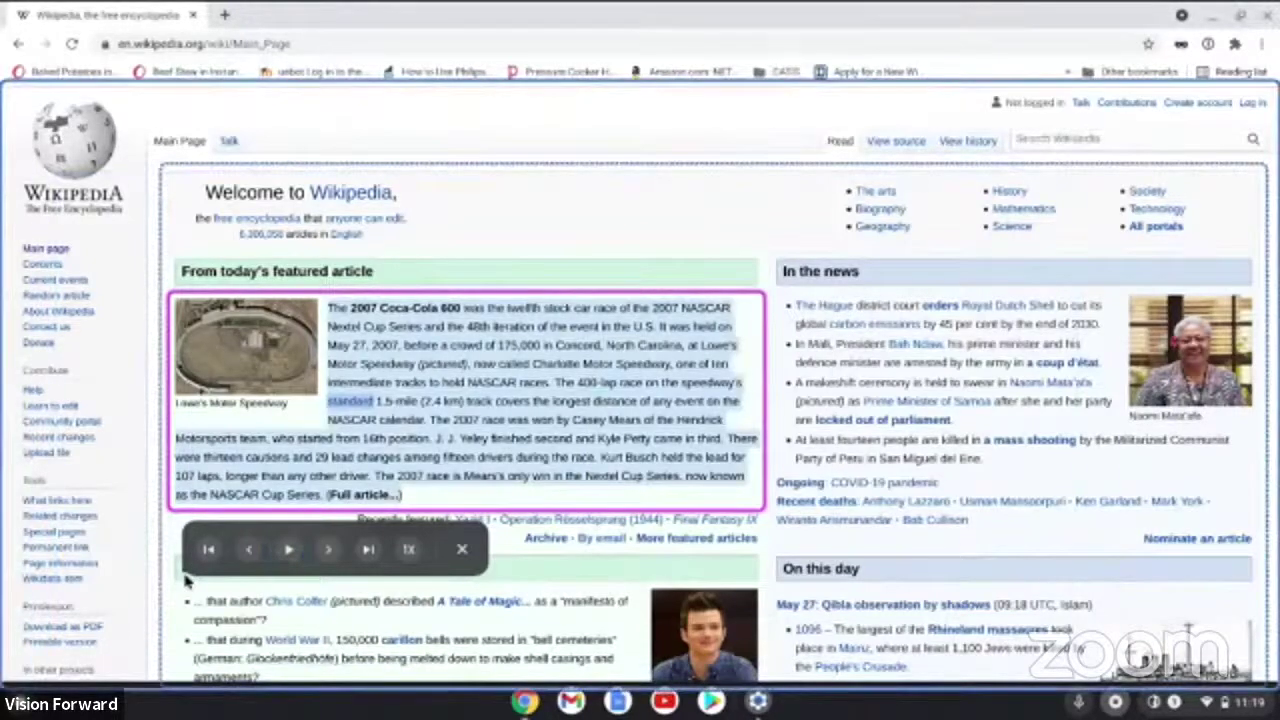
Open the select-to-speak settings and examine the list of available voices, keeping the System Text-to-Speech voice.
key("alt+Tab")
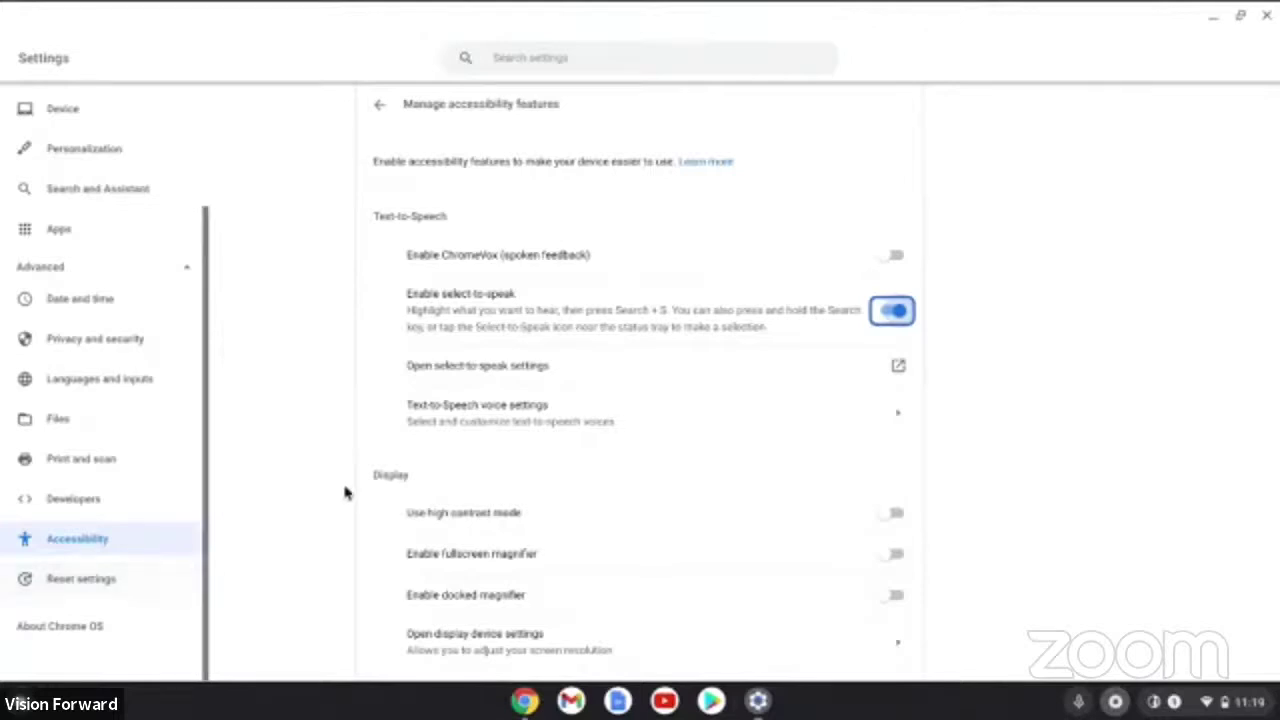
left_click(612, 374)
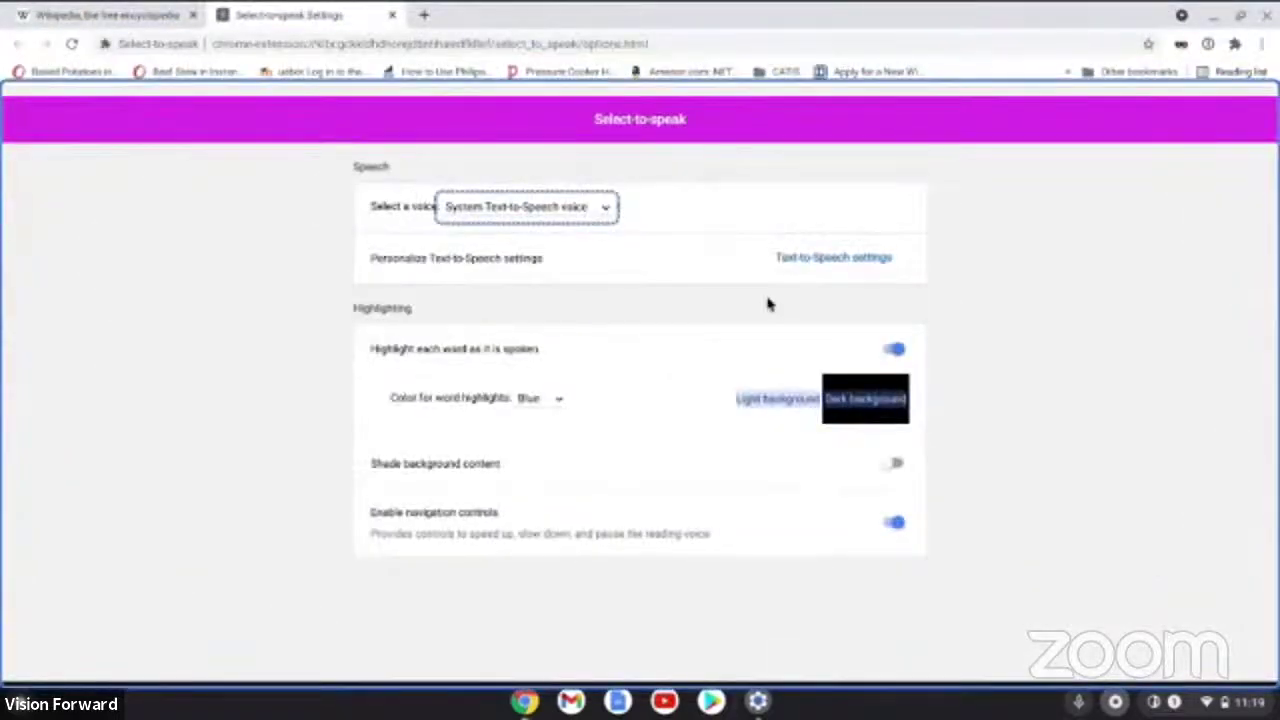
left_click(606, 213)
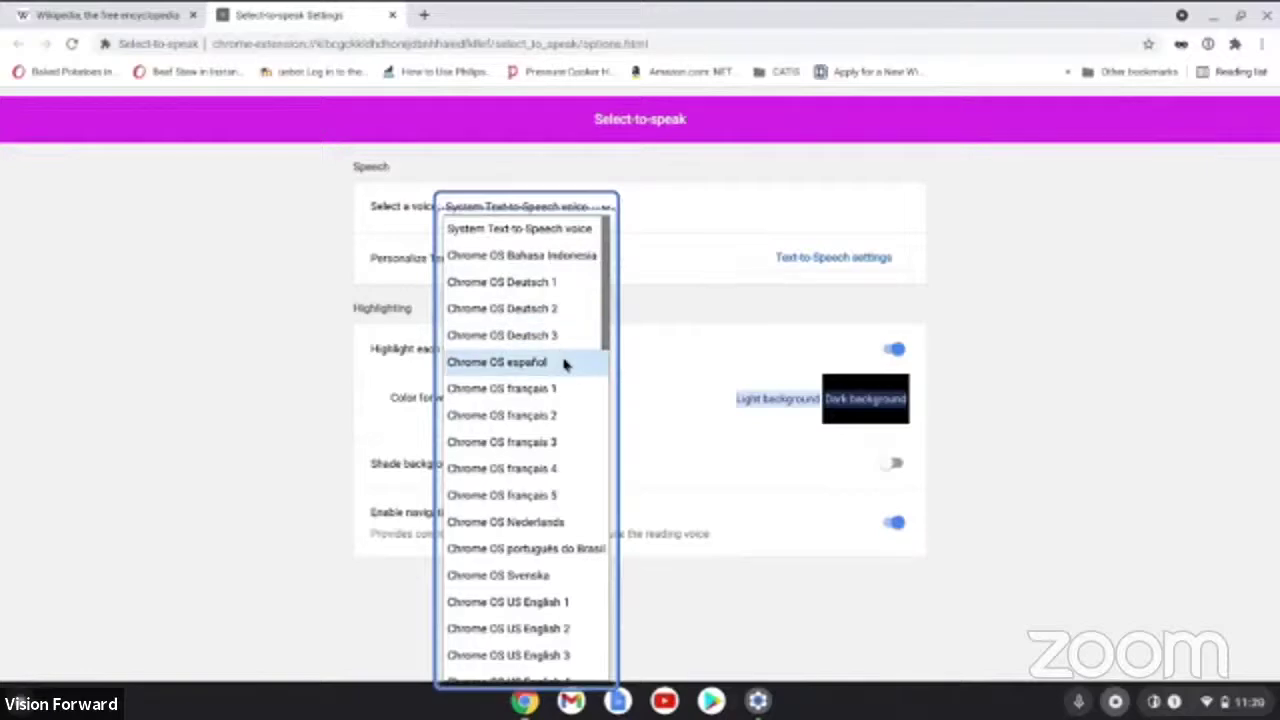
scroll(564, 395, "down", 2)
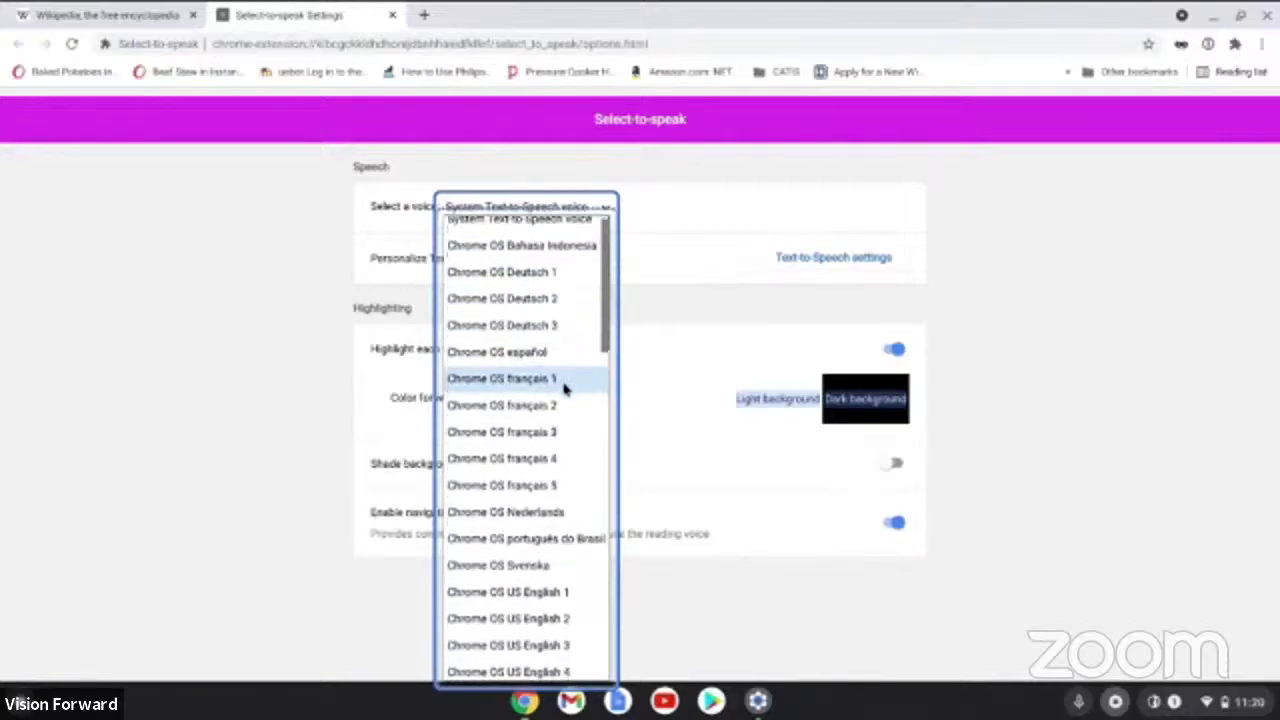
scroll(563, 410, "down", 3)
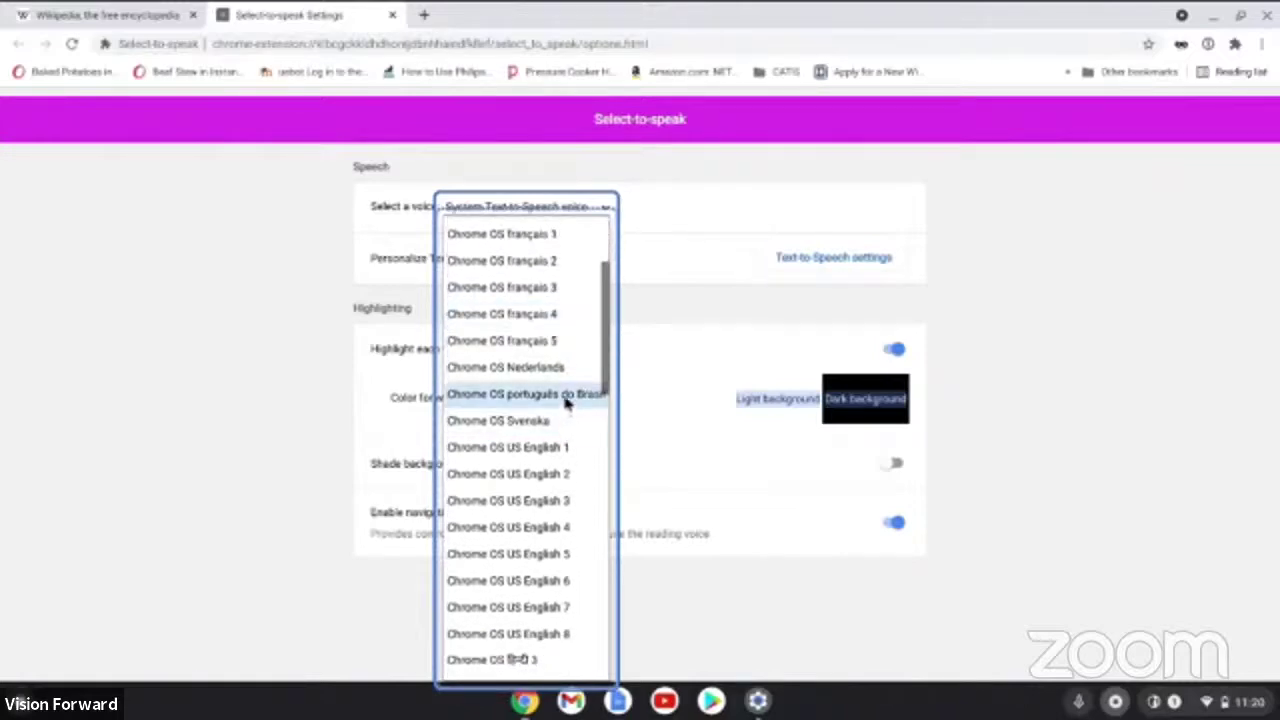
scroll(564, 400, "down", 2)
scroll(566, 400, "down", 1)
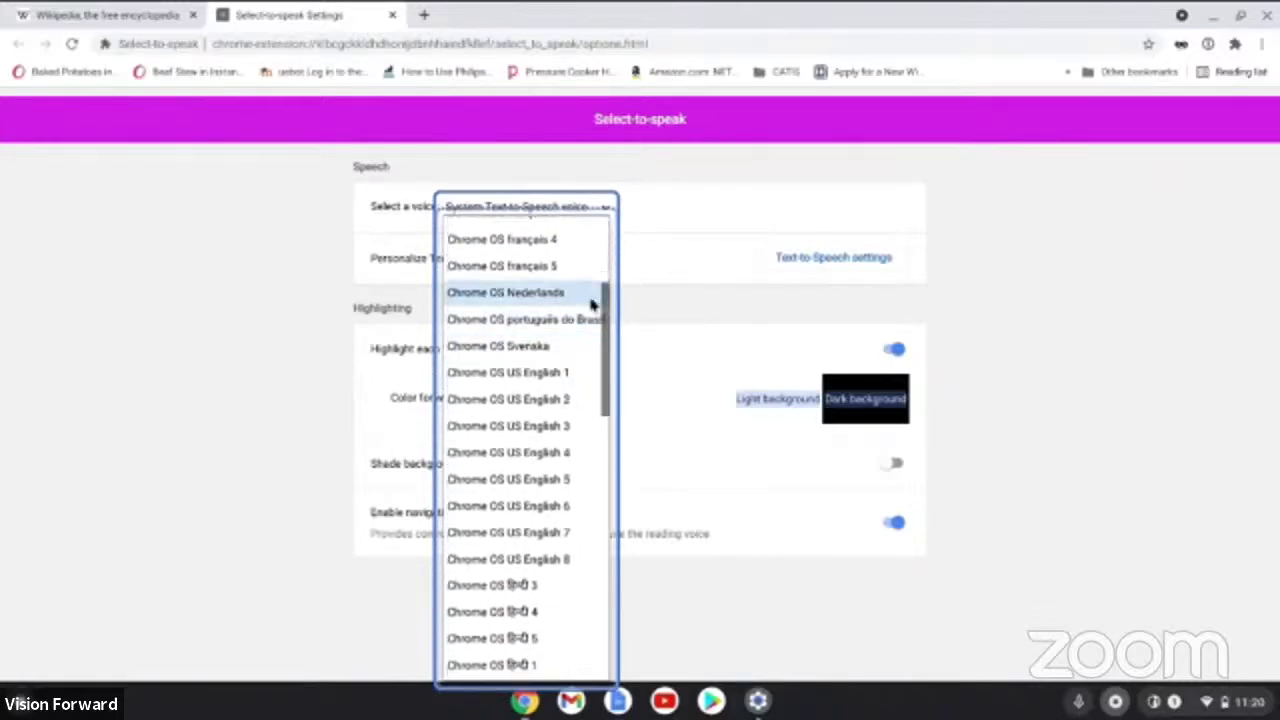
scroll(592, 305, "down", 3)
scroll(590, 305, "down", 10)
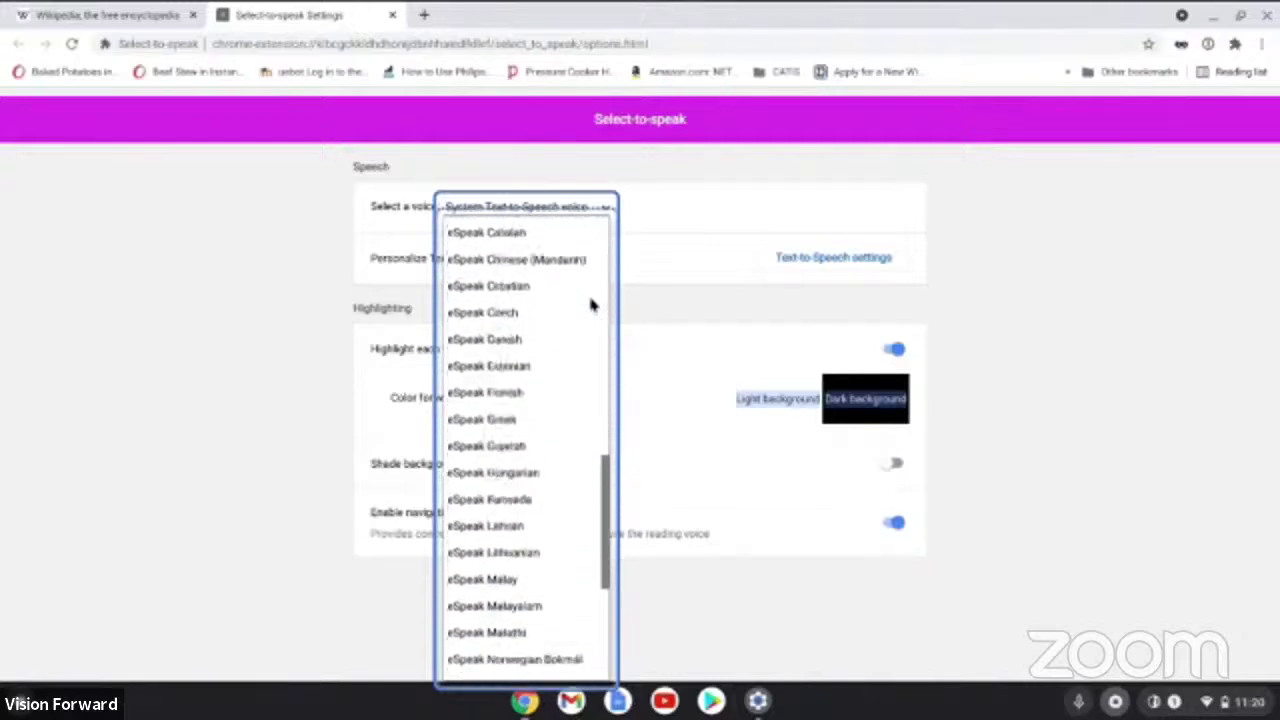
scroll(591, 305, "up", 15)
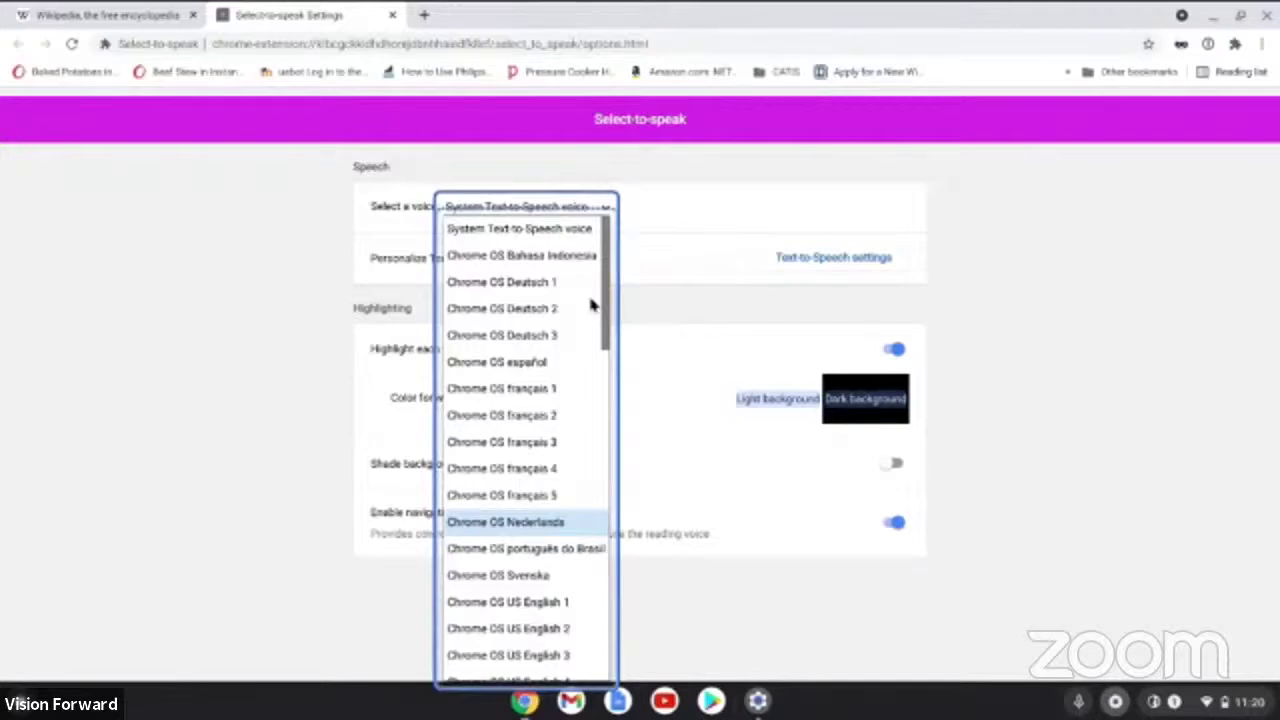
scroll(591, 305, "down", 14)
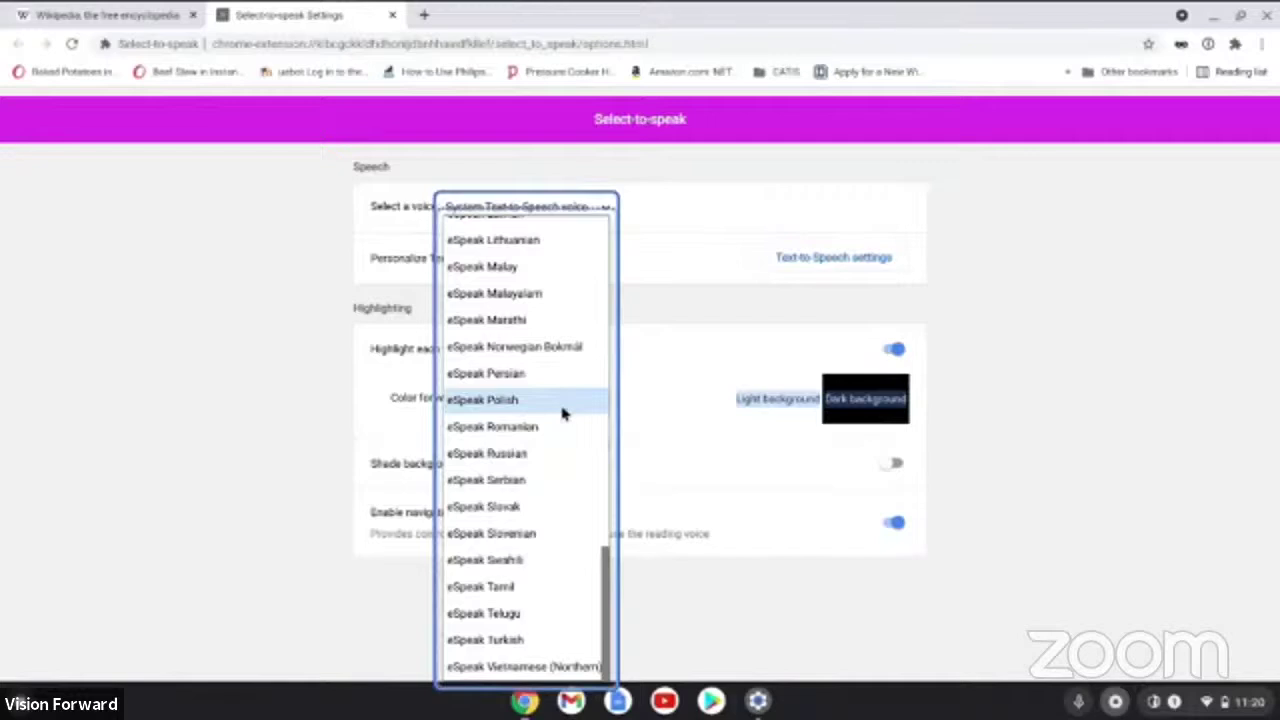
scroll(562, 413, "up", 3)
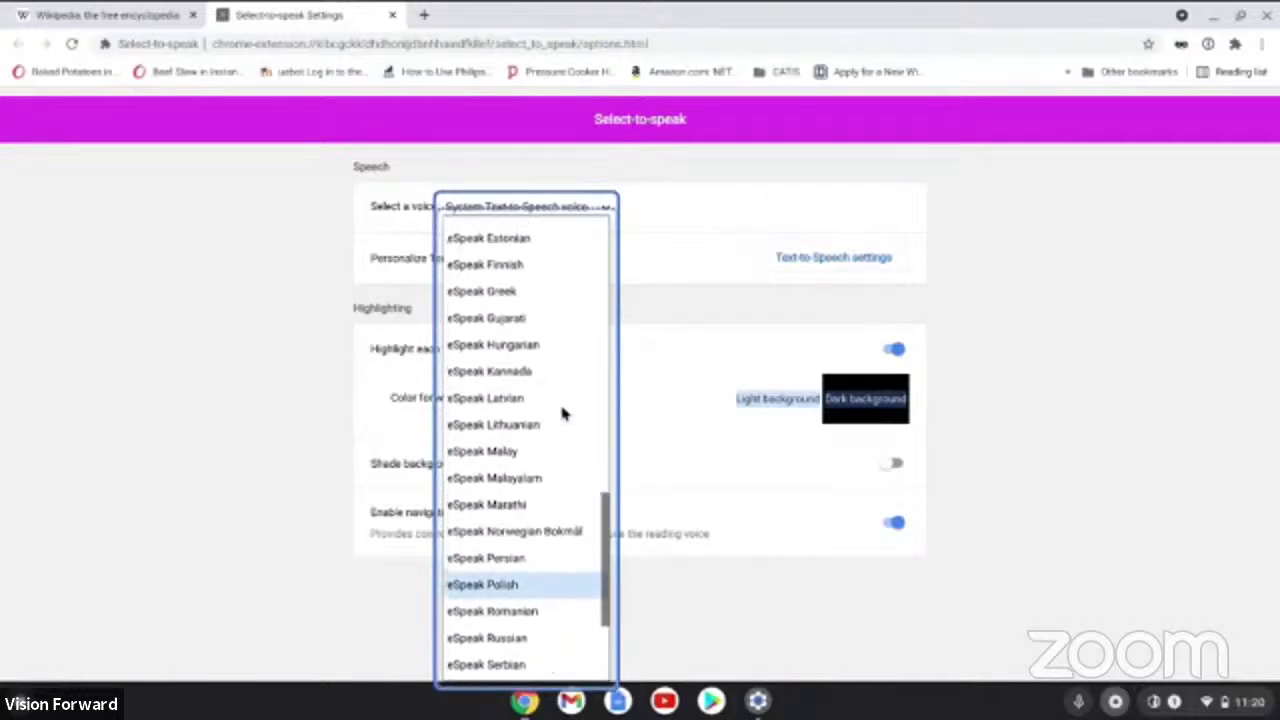
scroll(562, 413, "up", 5)
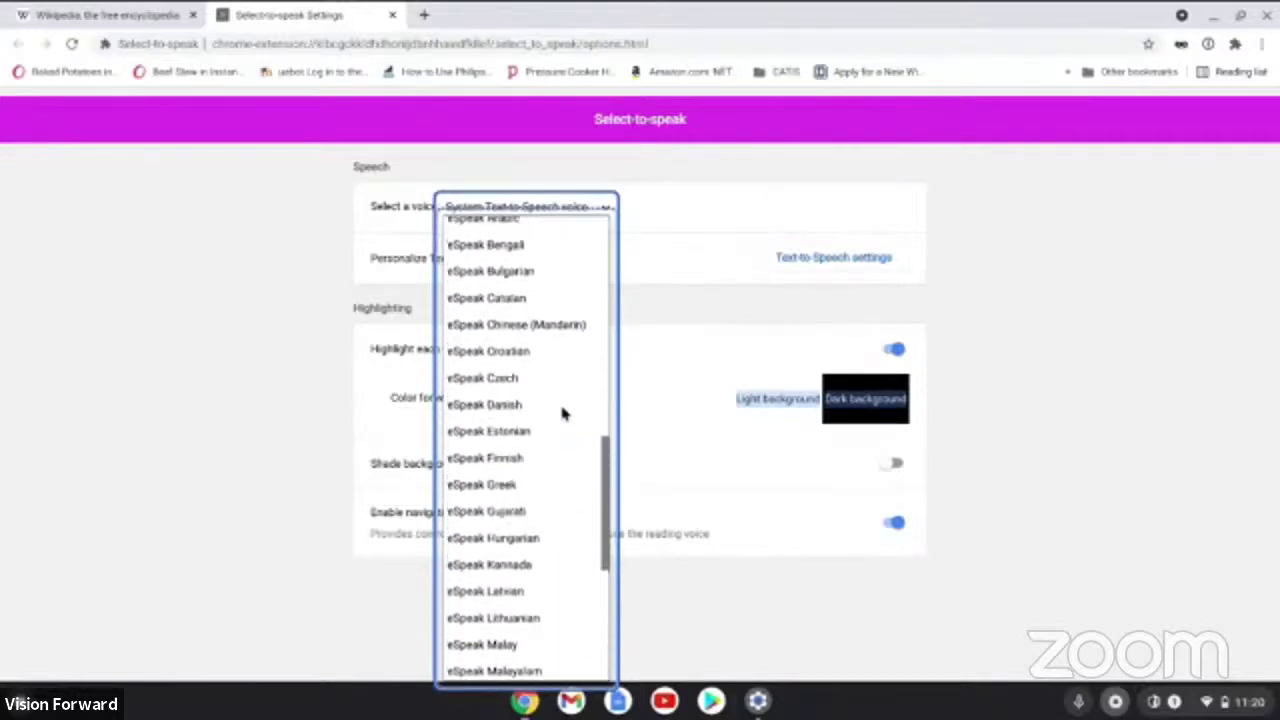
scroll(563, 413, "up", 1)
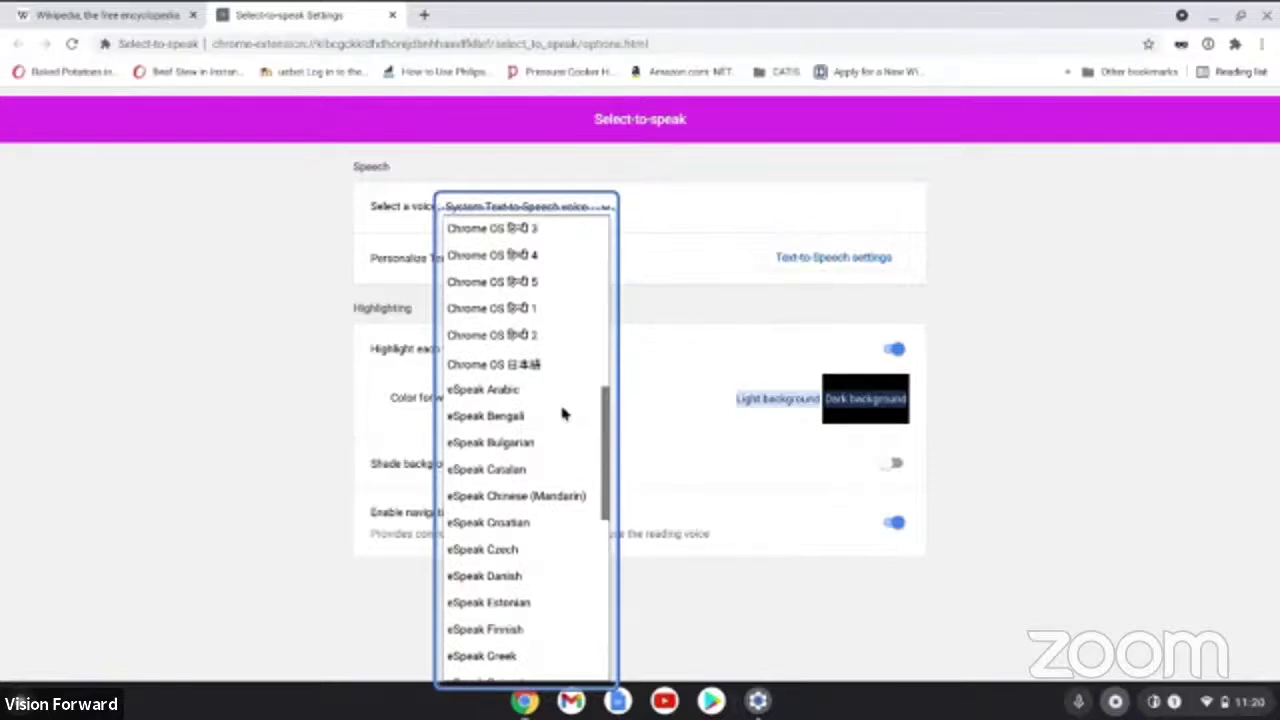
scroll(562, 413, "down", 6)
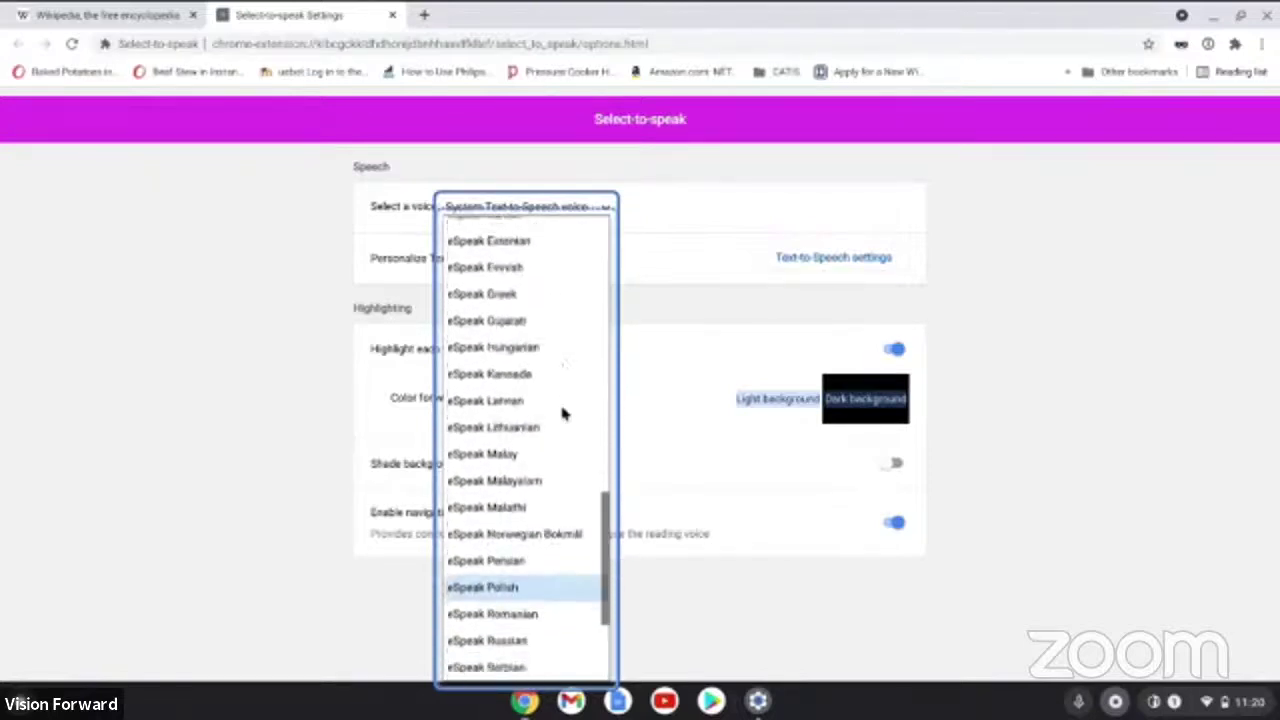
scroll(563, 413, "up", 10)
scroll(563, 413, "up", 5)
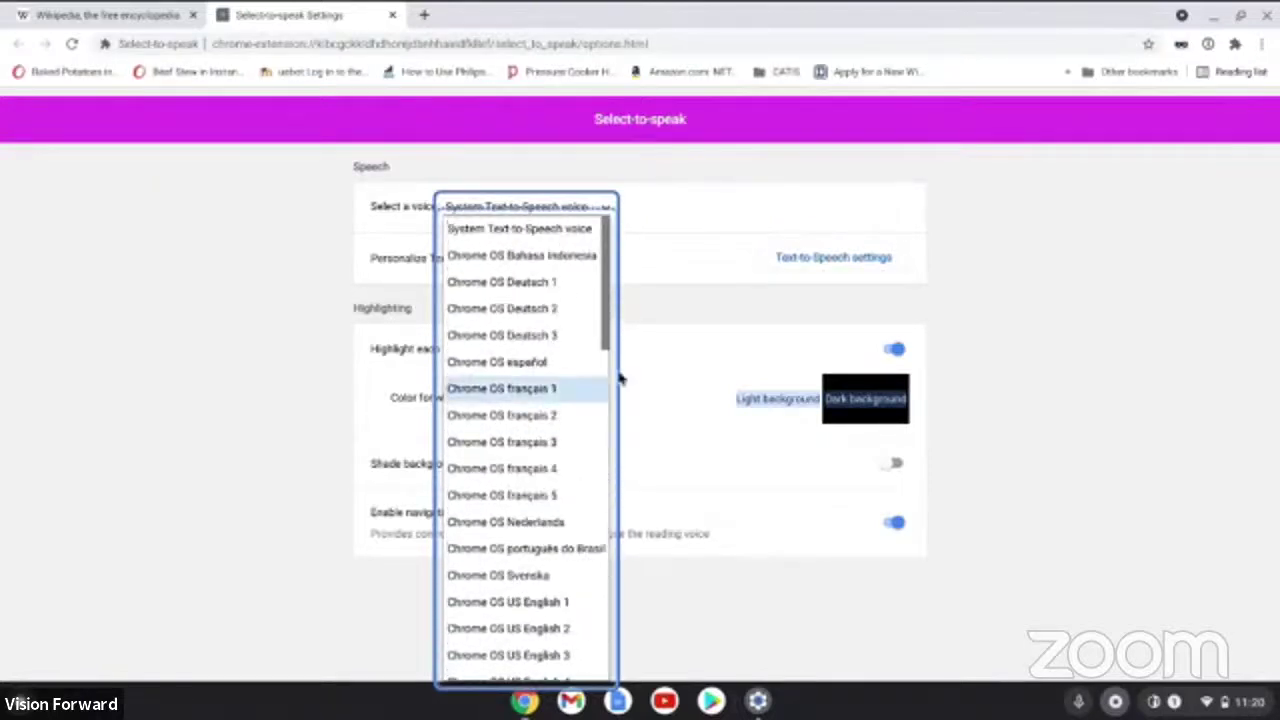
left_click(1030, 249)
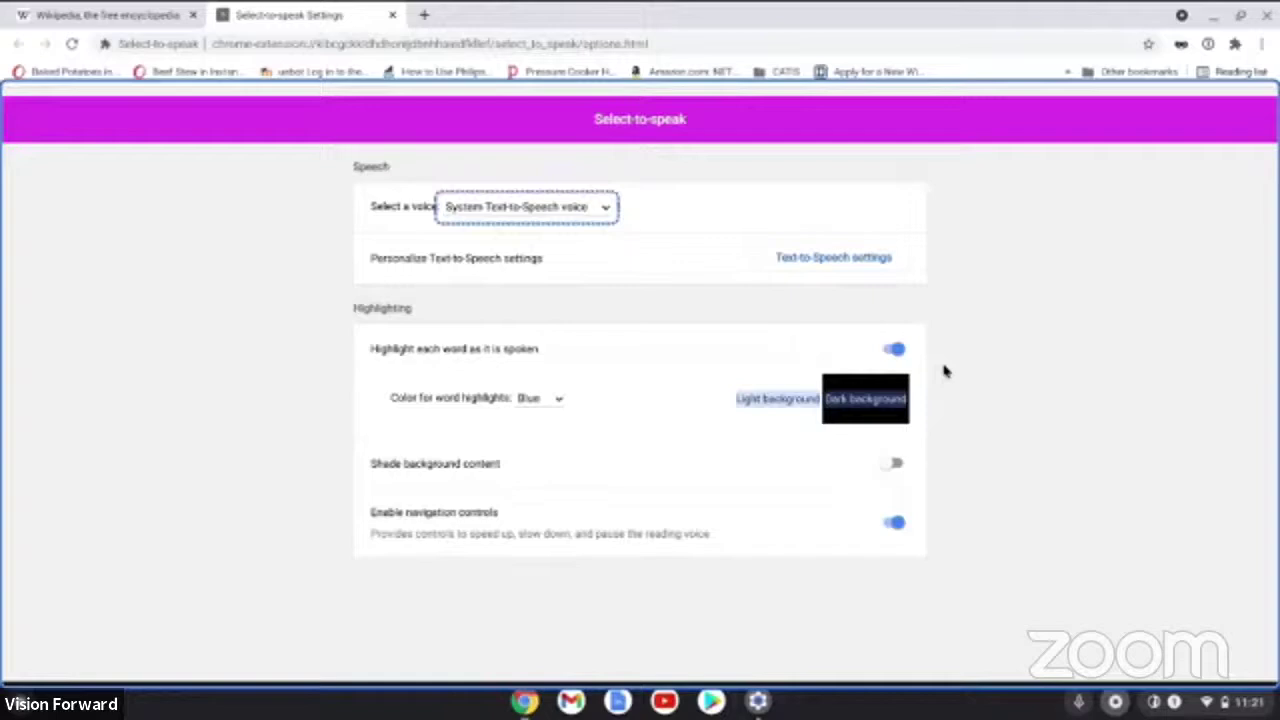
Set the color for word highlights to Pink and enable shading of background content.
left_click(555, 402)
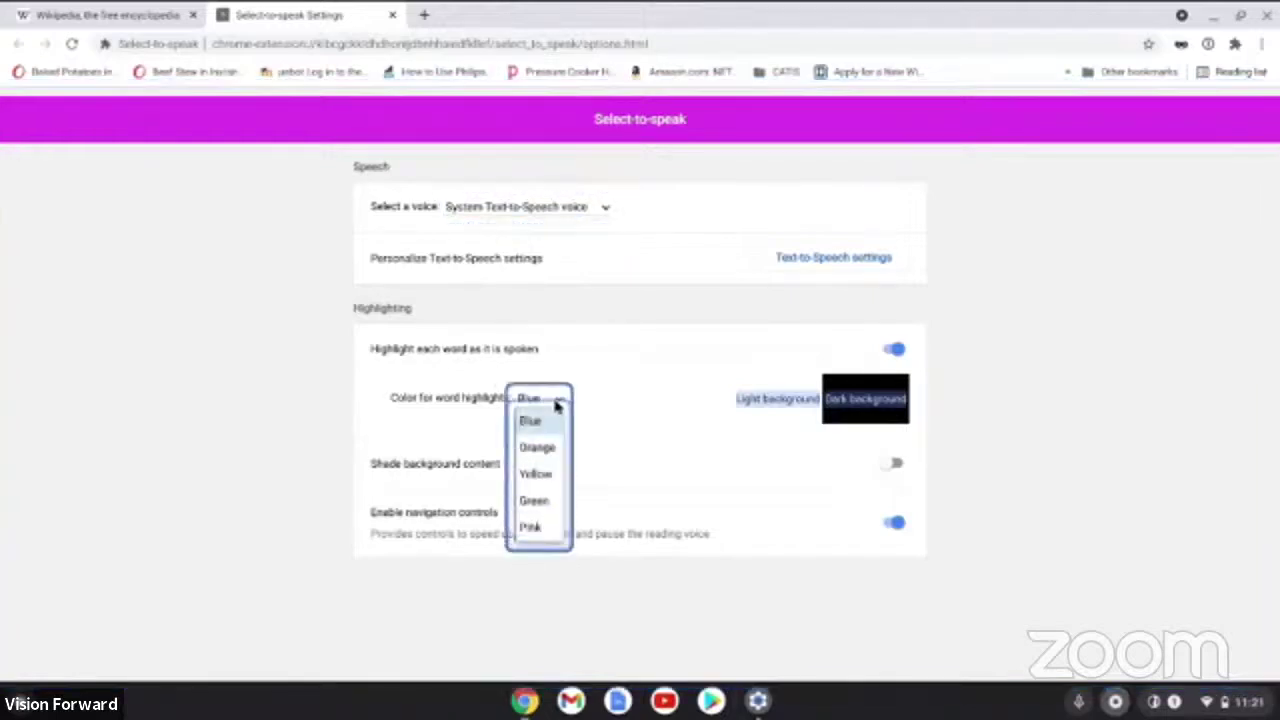
left_click(532, 526)
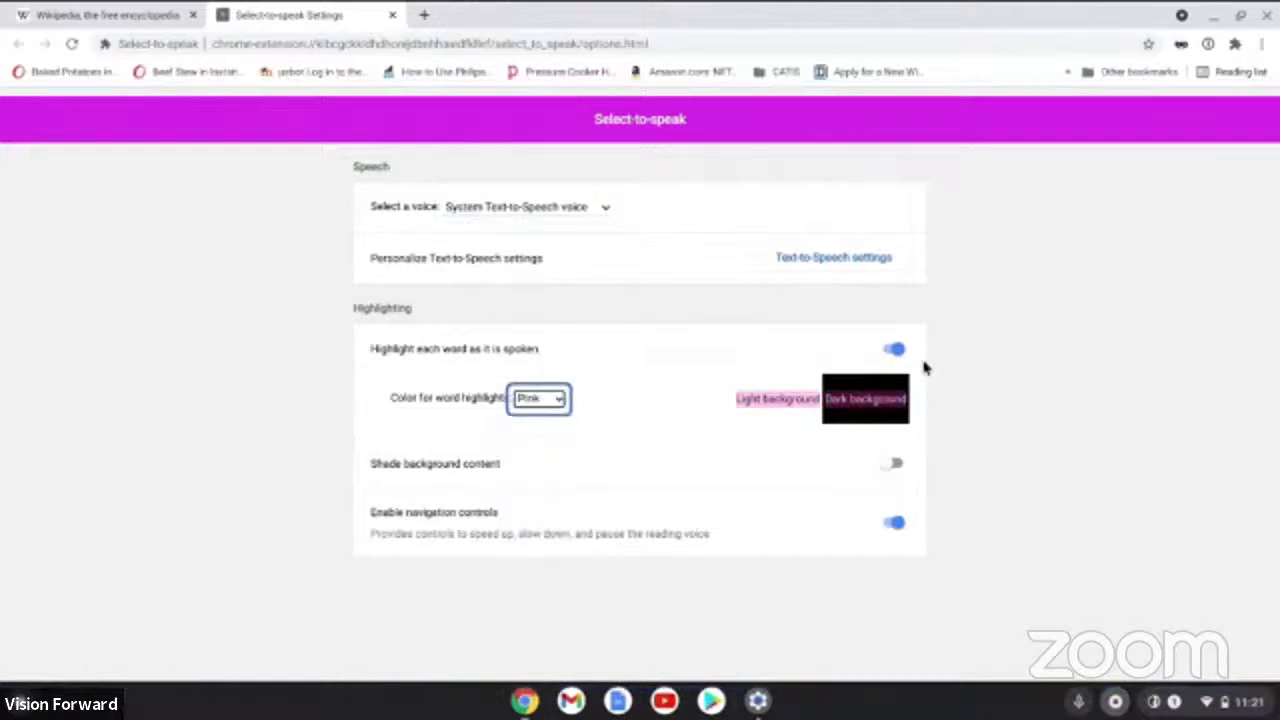
left_click(894, 466)
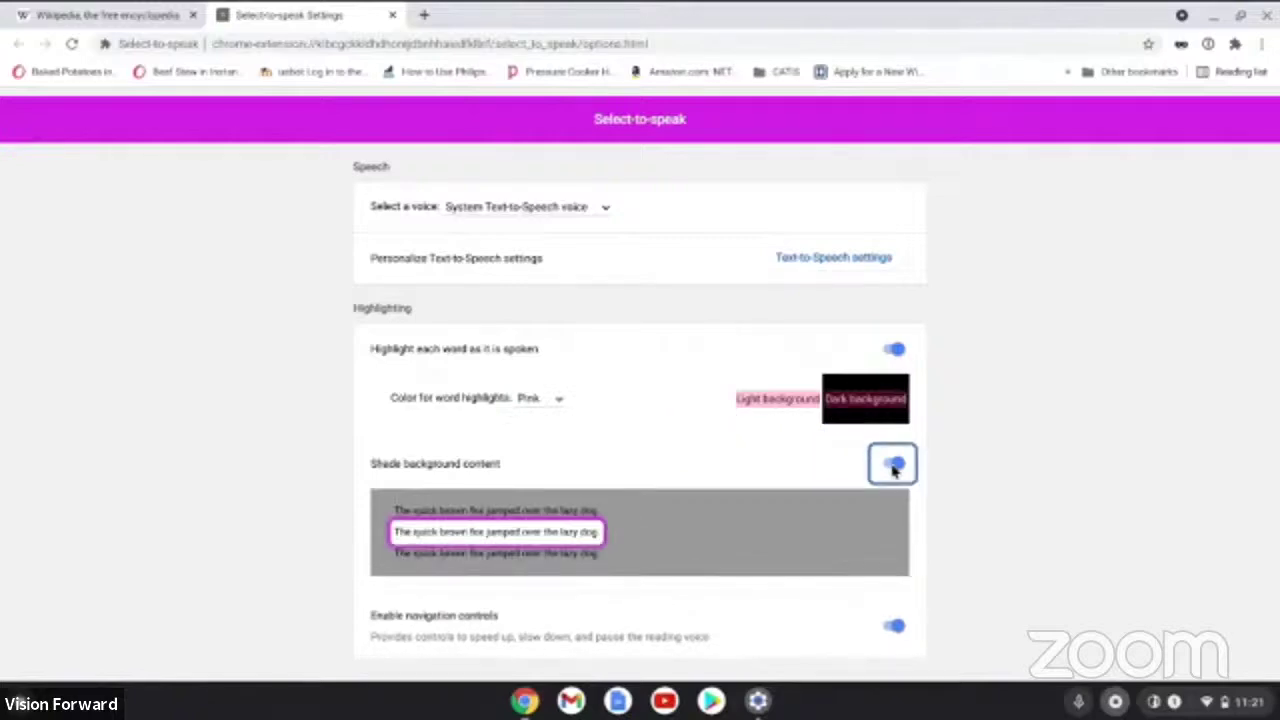
Return to the Wikipedia page, resume reading the featured article aloud with the new highlighting, and pause it after a sentence.
key("alt+Tab")
key("alt+Tab")
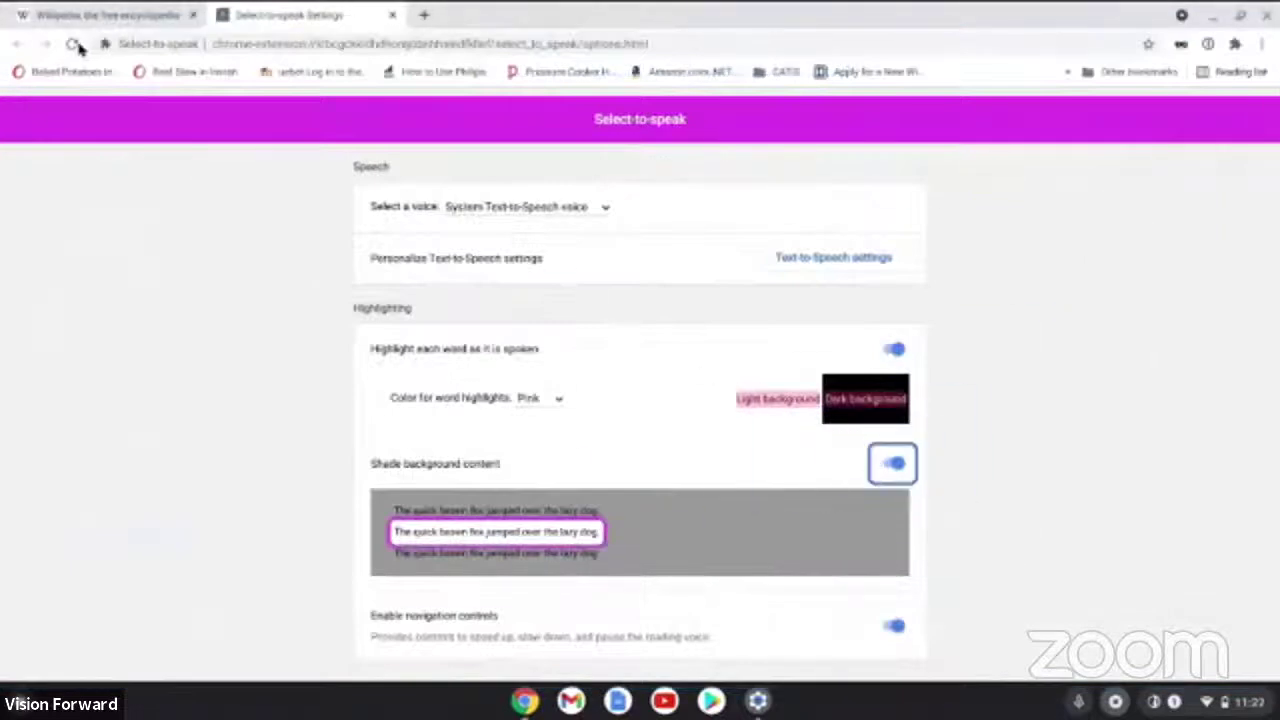
left_click(85, 18)
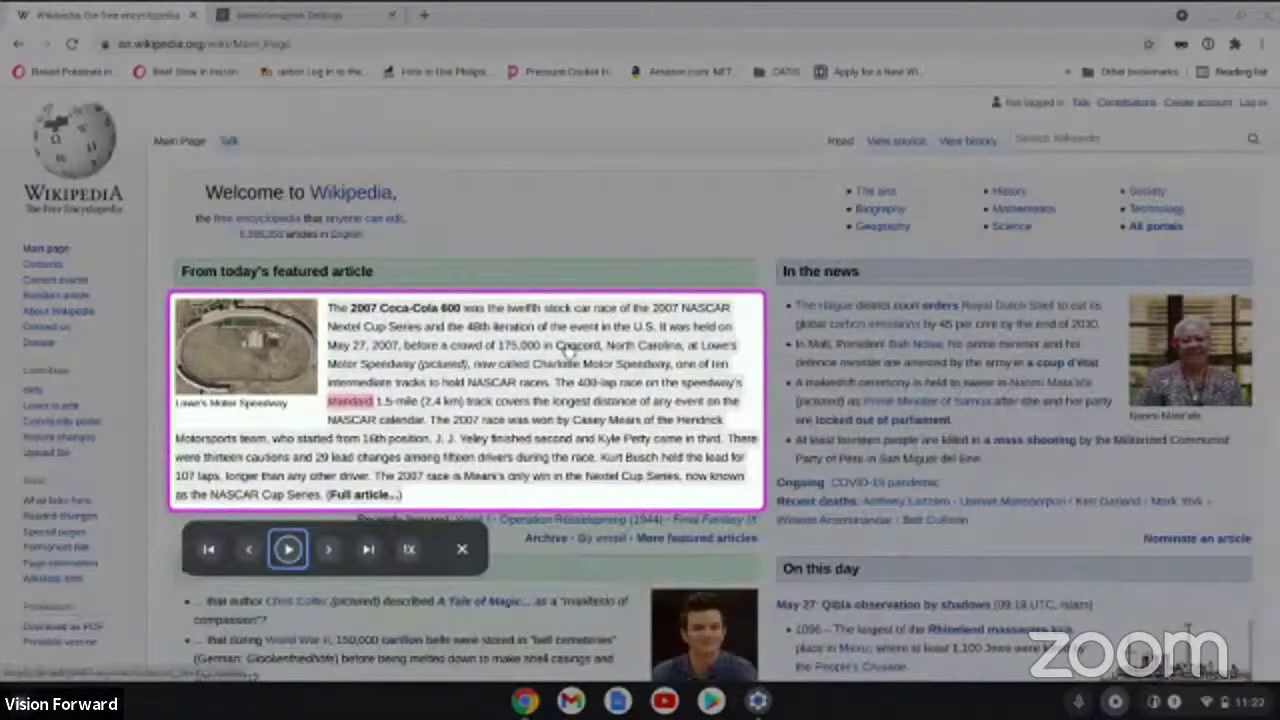
mouse_move(567, 346)
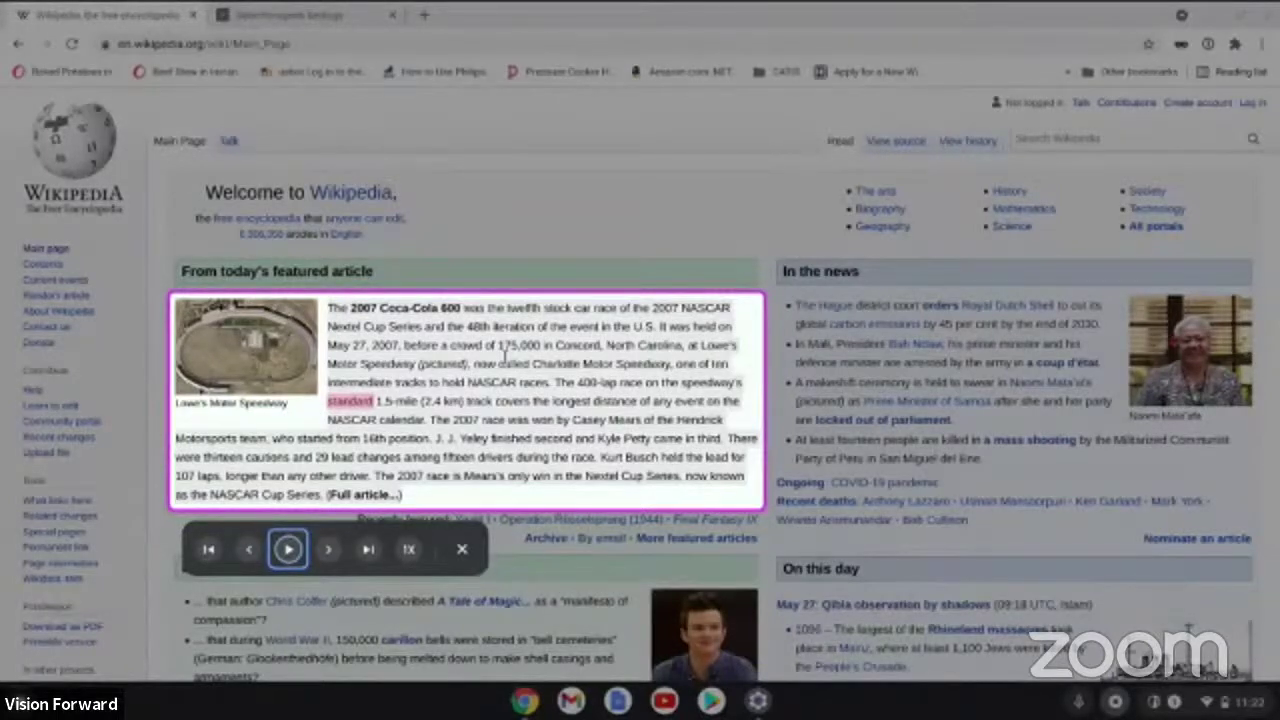
key("space")
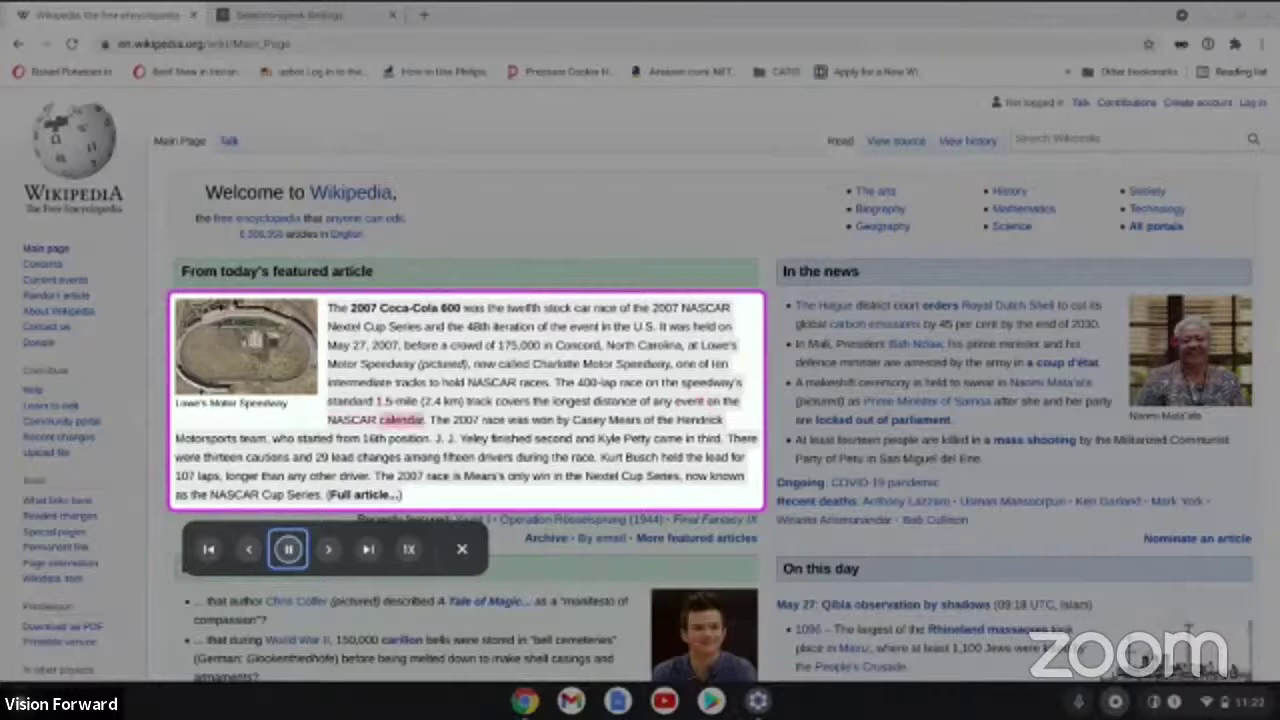
key("space")
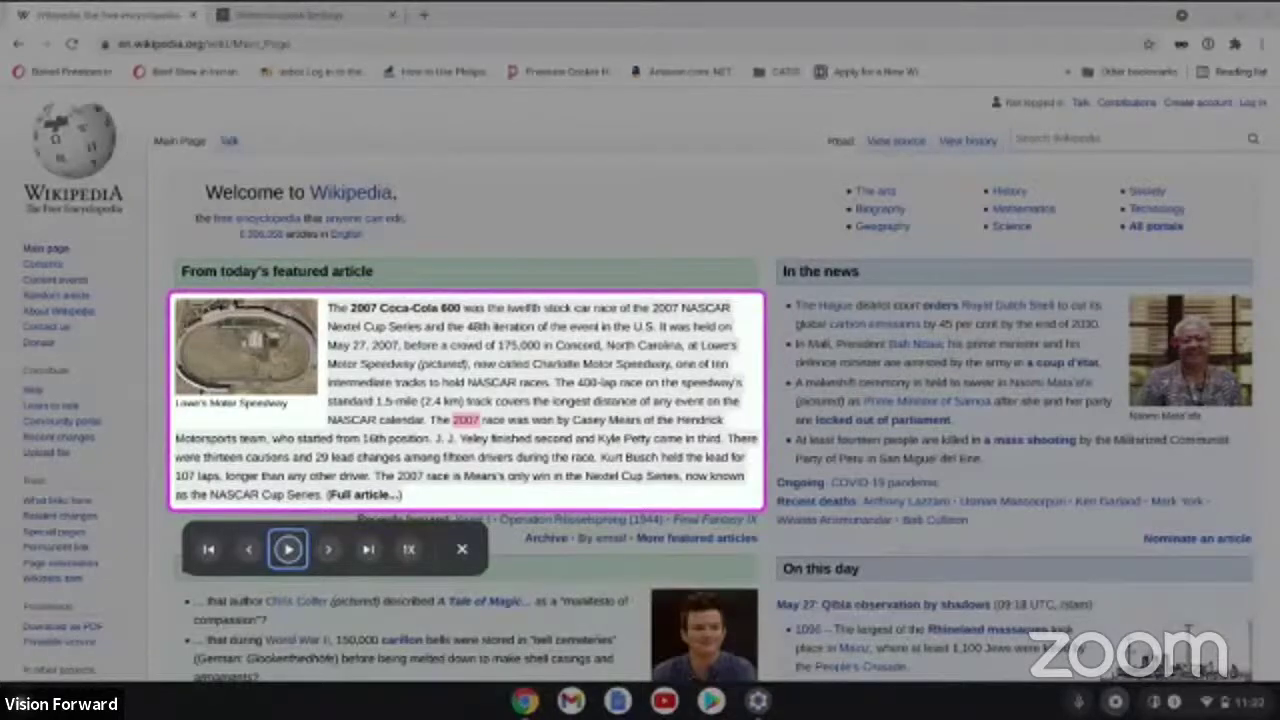
Go back to the select-to-speak settings and open the Text-to-Speech voice settings from there.
key("alt+Tab")
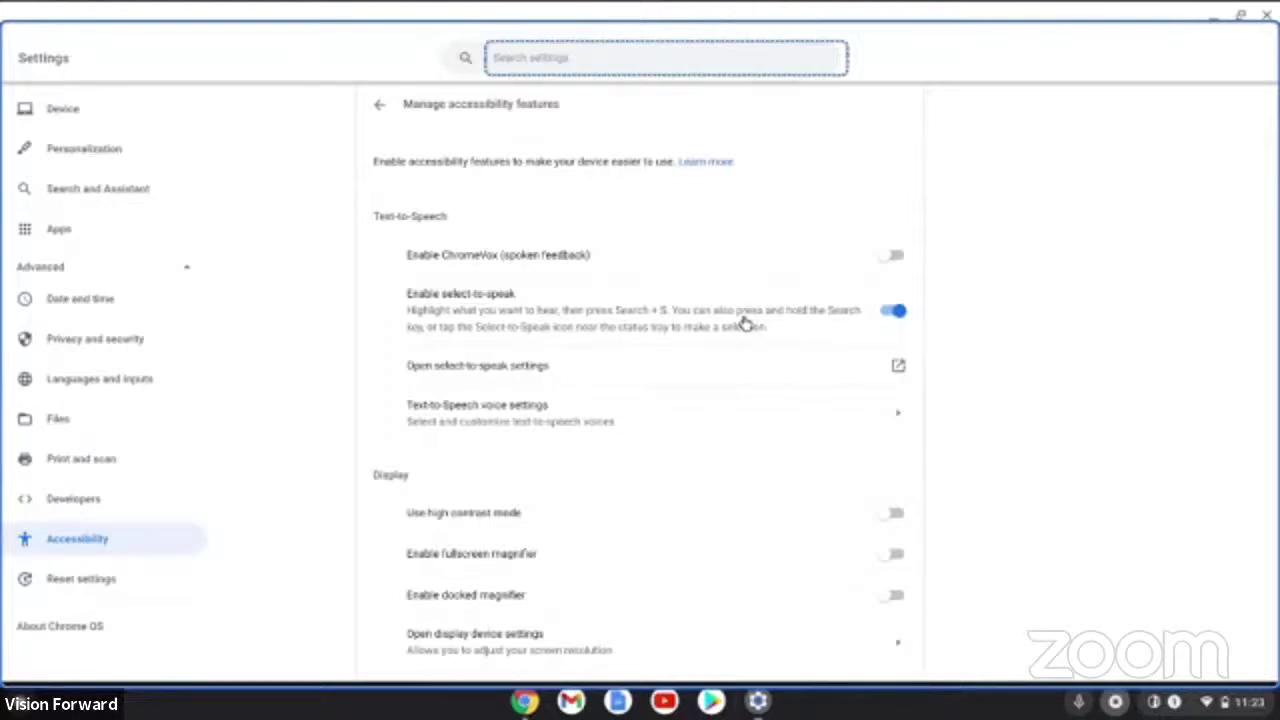
left_click(689, 378)
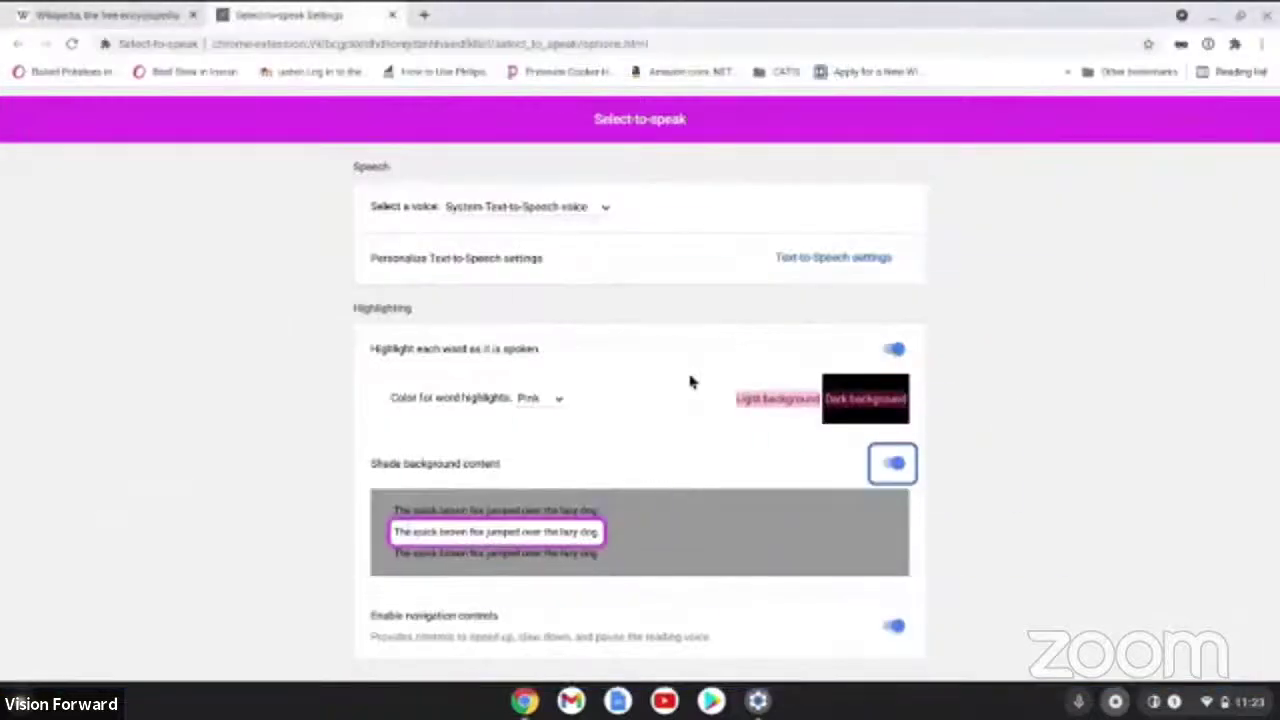
left_click(852, 266)
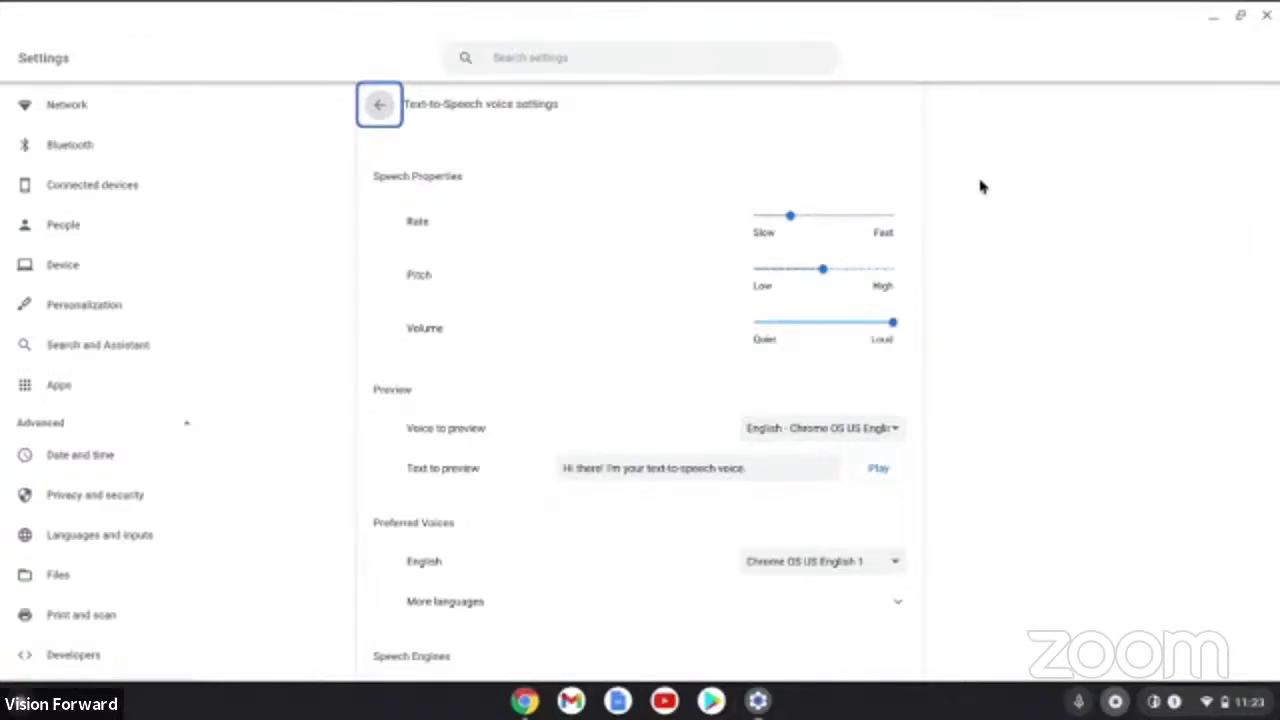
Lower the speech pitch to about 70%.
key("Tab")
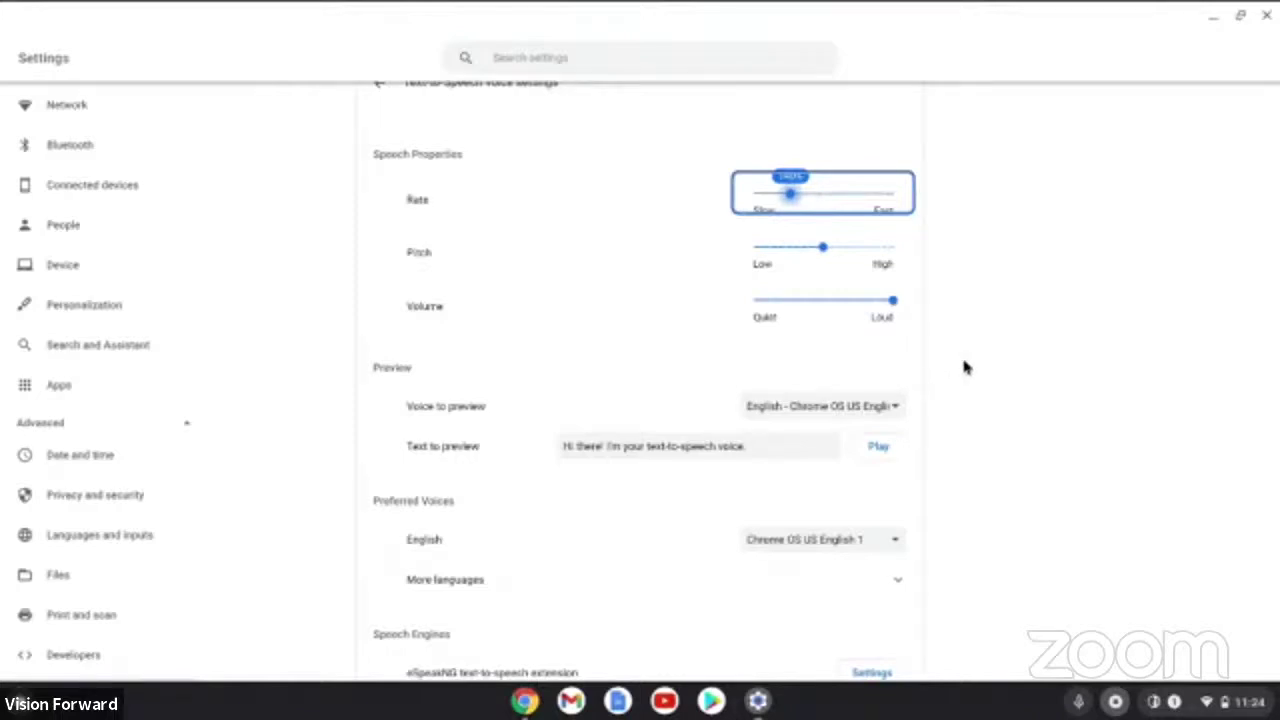
scroll(963, 366, "up", 1)
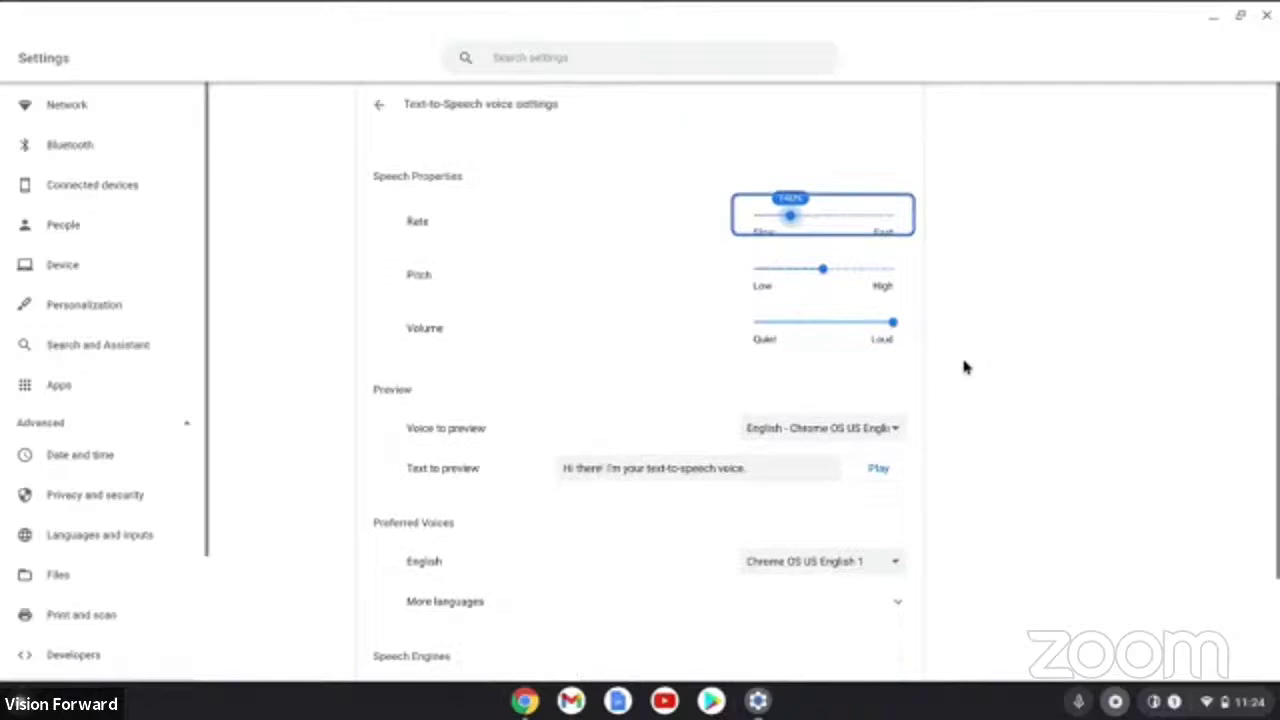
mouse_move(831, 331)
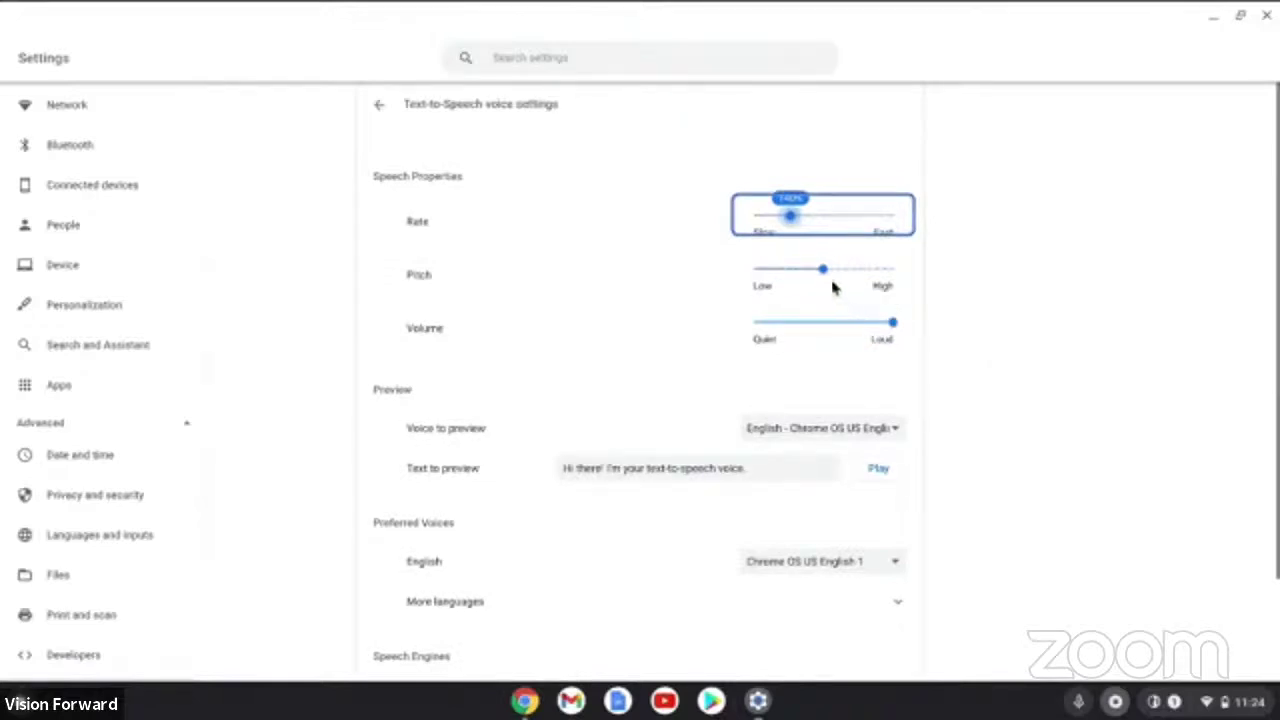
mouse_move(823, 274)
left_click_drag(823, 274, 790, 276)
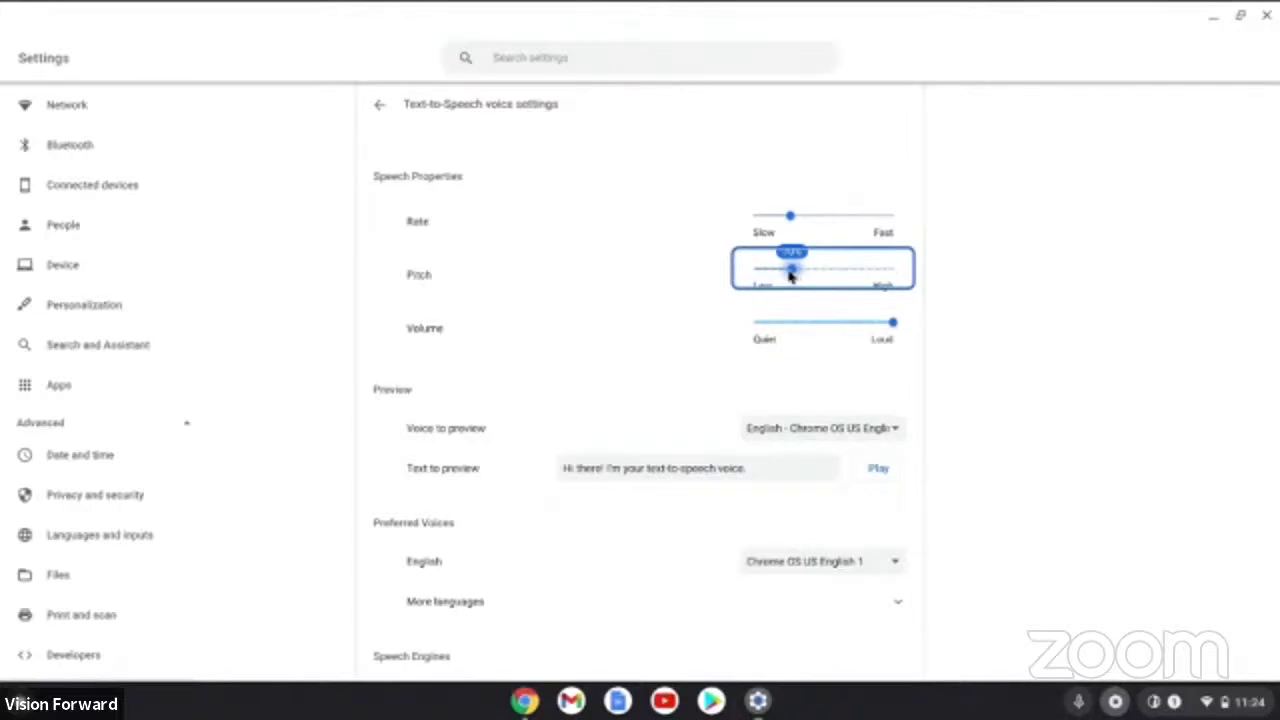
Listen to the featured article on the Wikipedia page with the lowered pitch, and pause the reading.
key("alt+Tab")
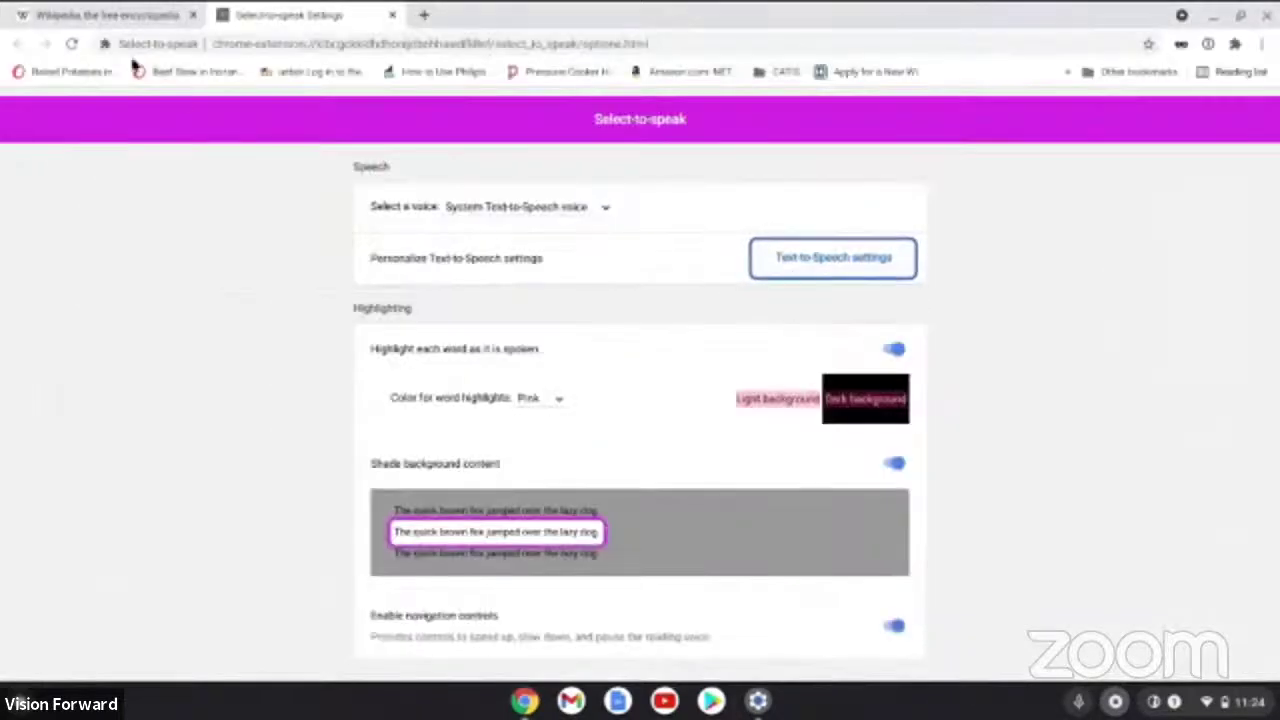
left_click(118, 14)
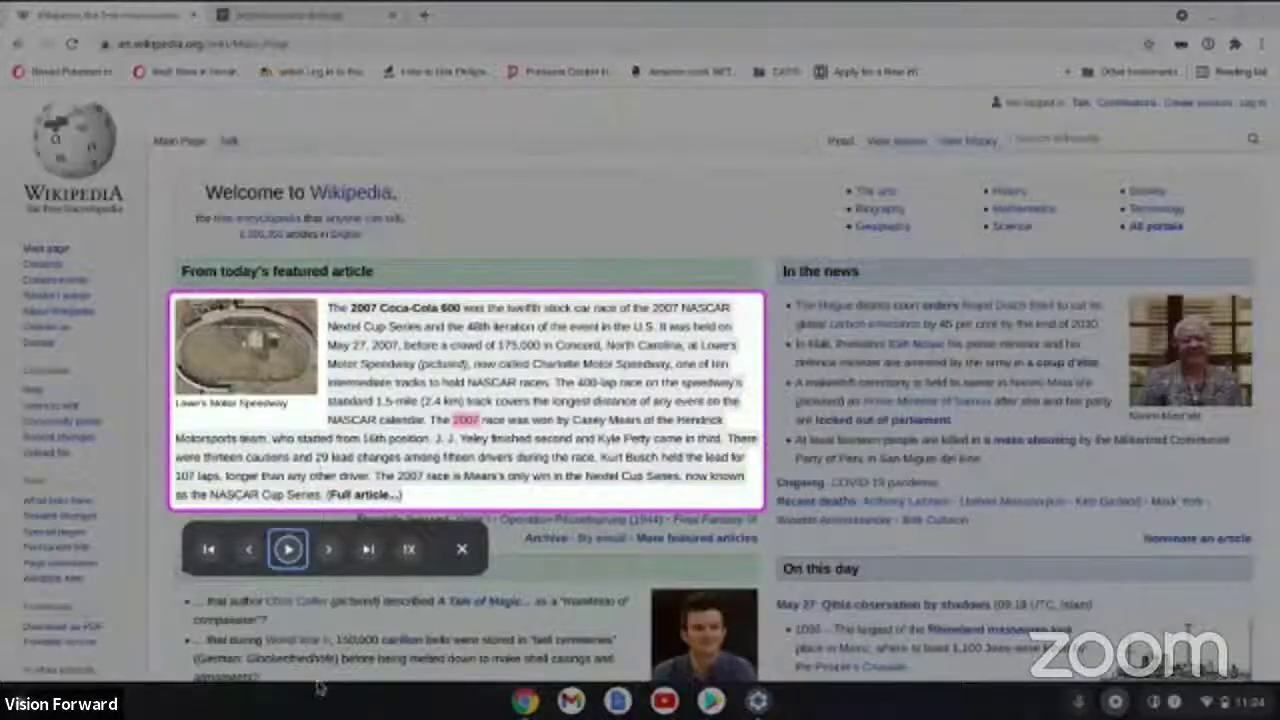
left_click(292, 560)
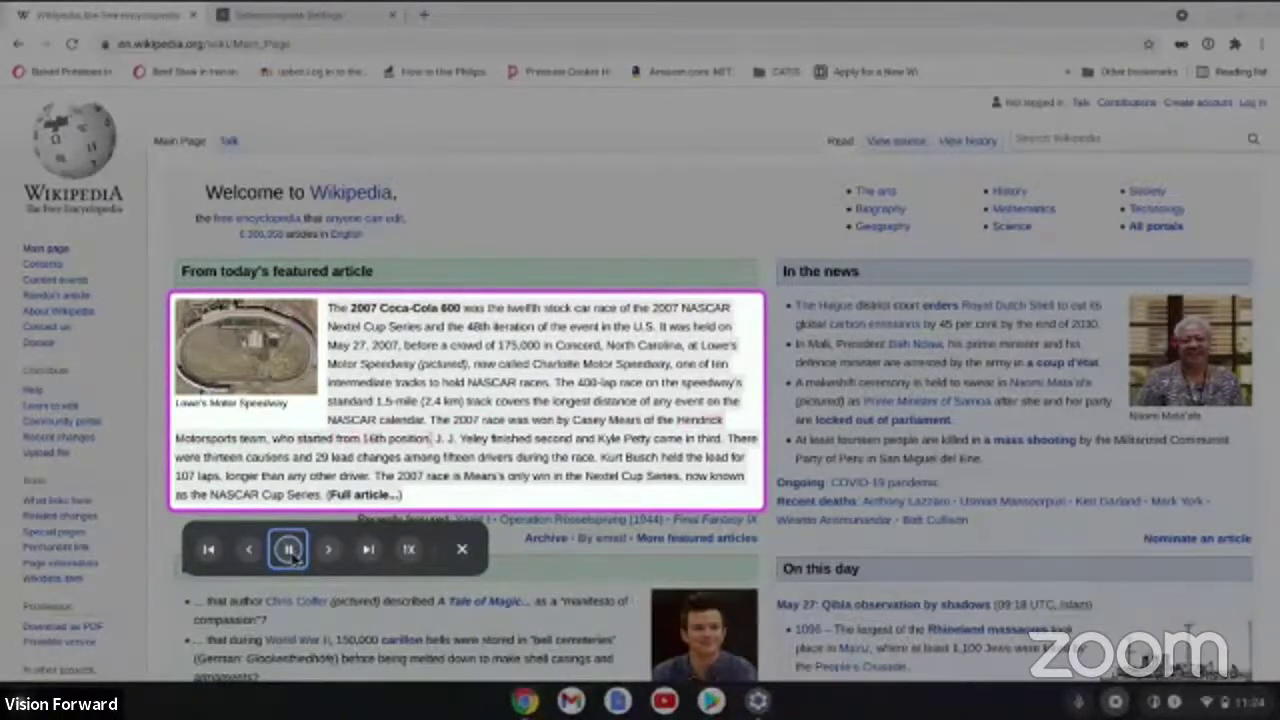
left_click(290, 552)
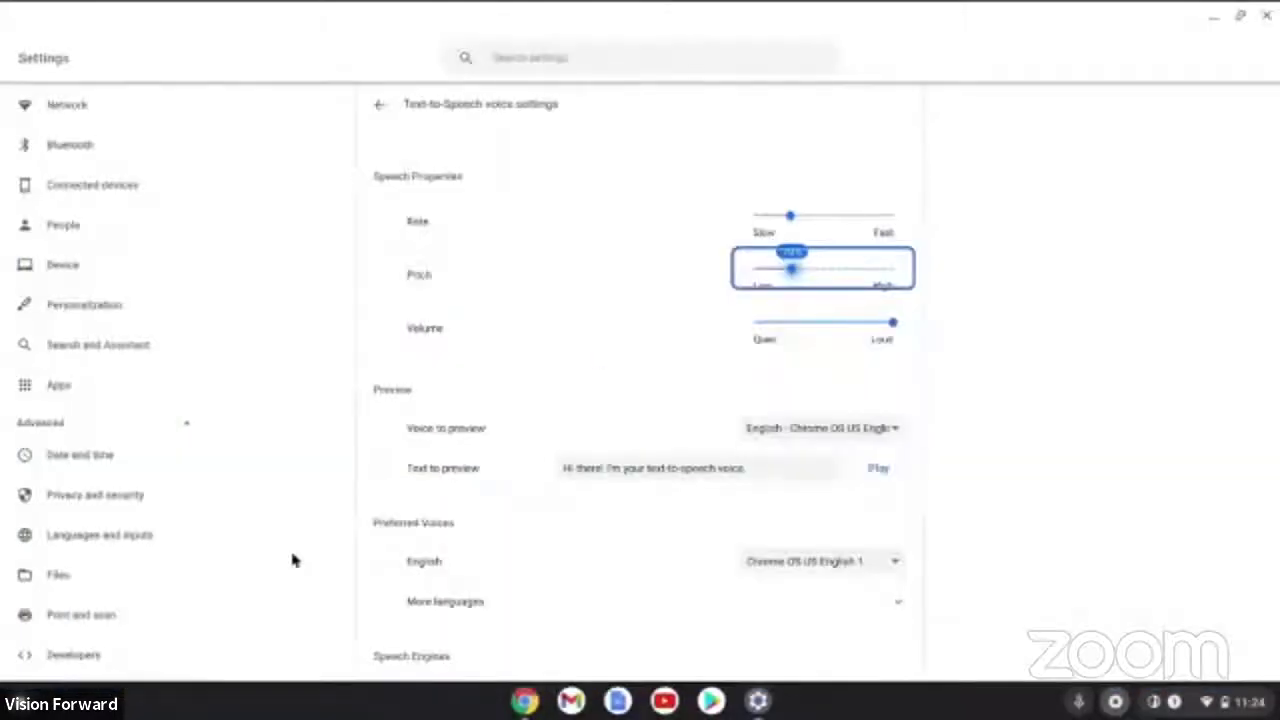
Set the speech pitch back to the middle of its range in the Text-to-Speech voice settings.
left_click(821, 272)
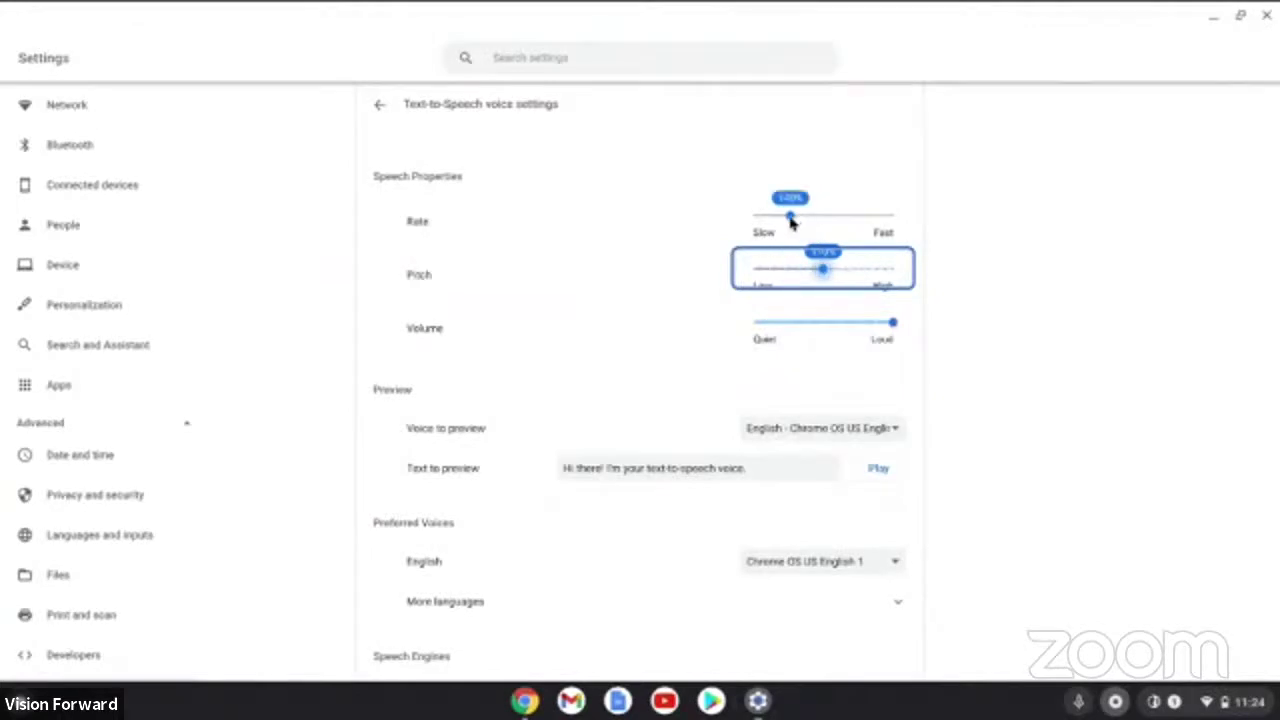
Lower the speech rate to about 70%, listen to the Wikipedia featured article at that rate, and pause the reading.
left_click_drag(791, 222, 770, 222)
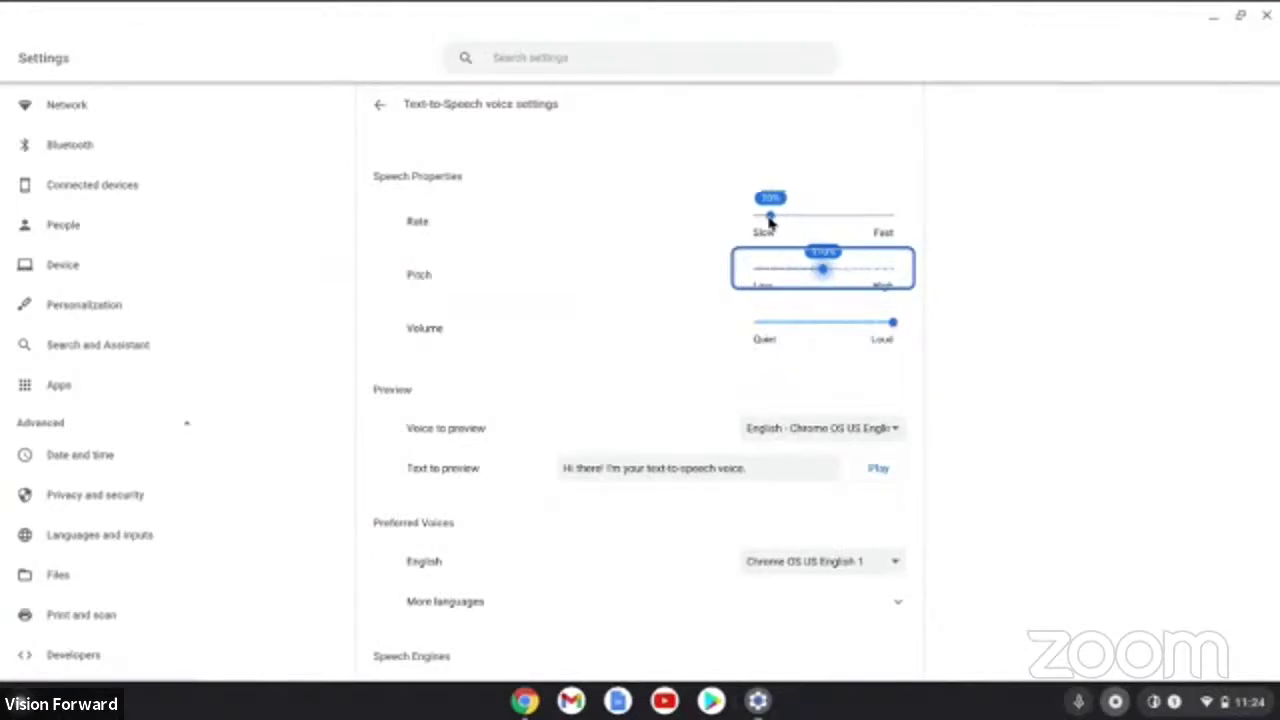
key("alt+Tab")
left_click(505, 312, "super")
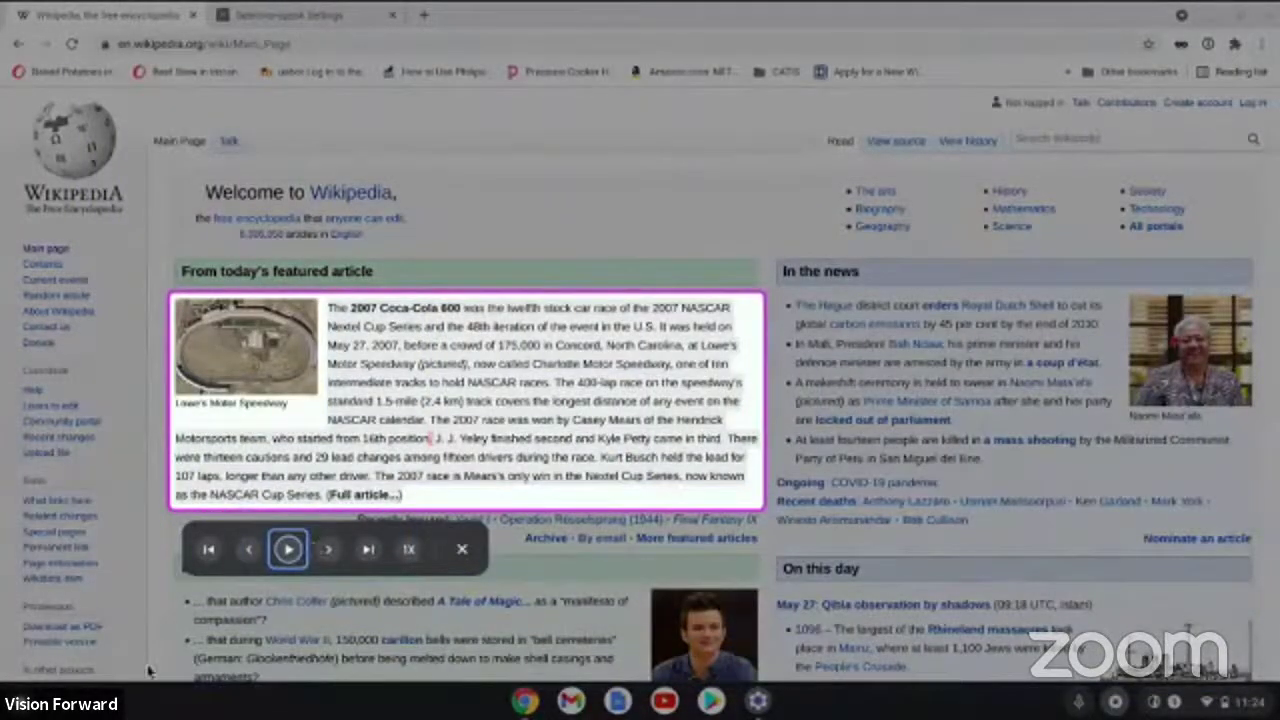
left_click(290, 549)
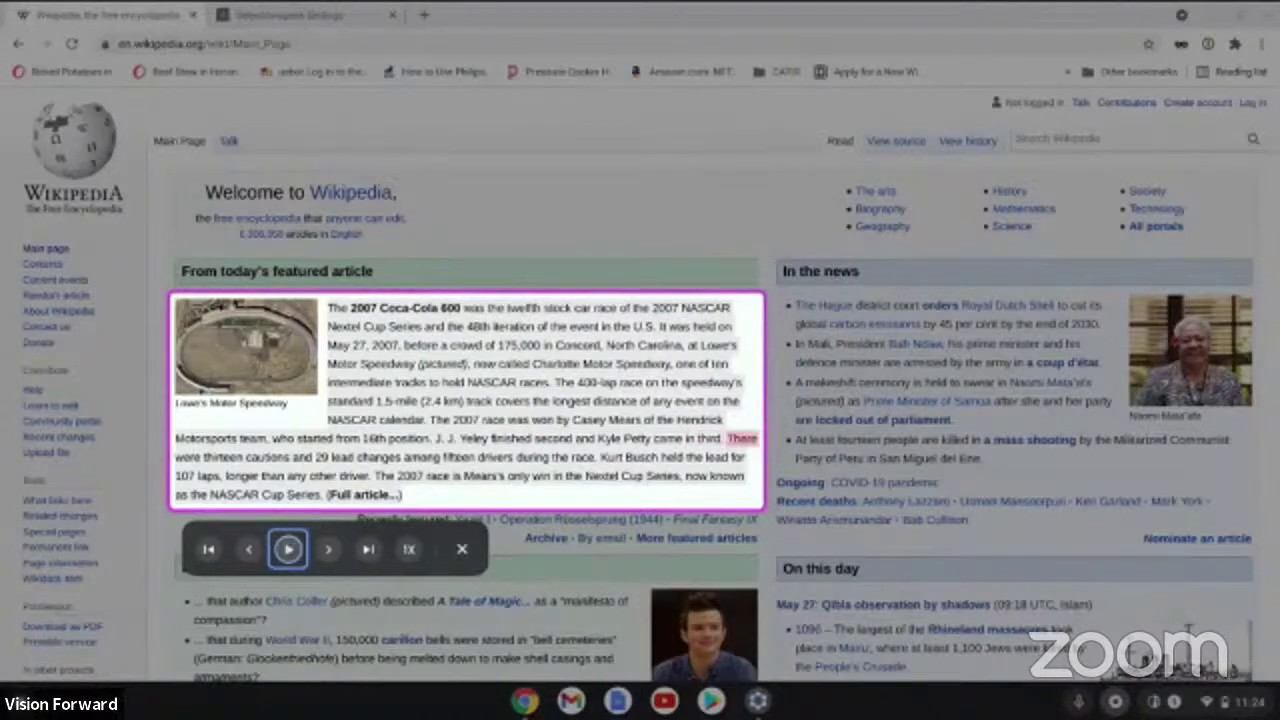
left_click(290, 549)
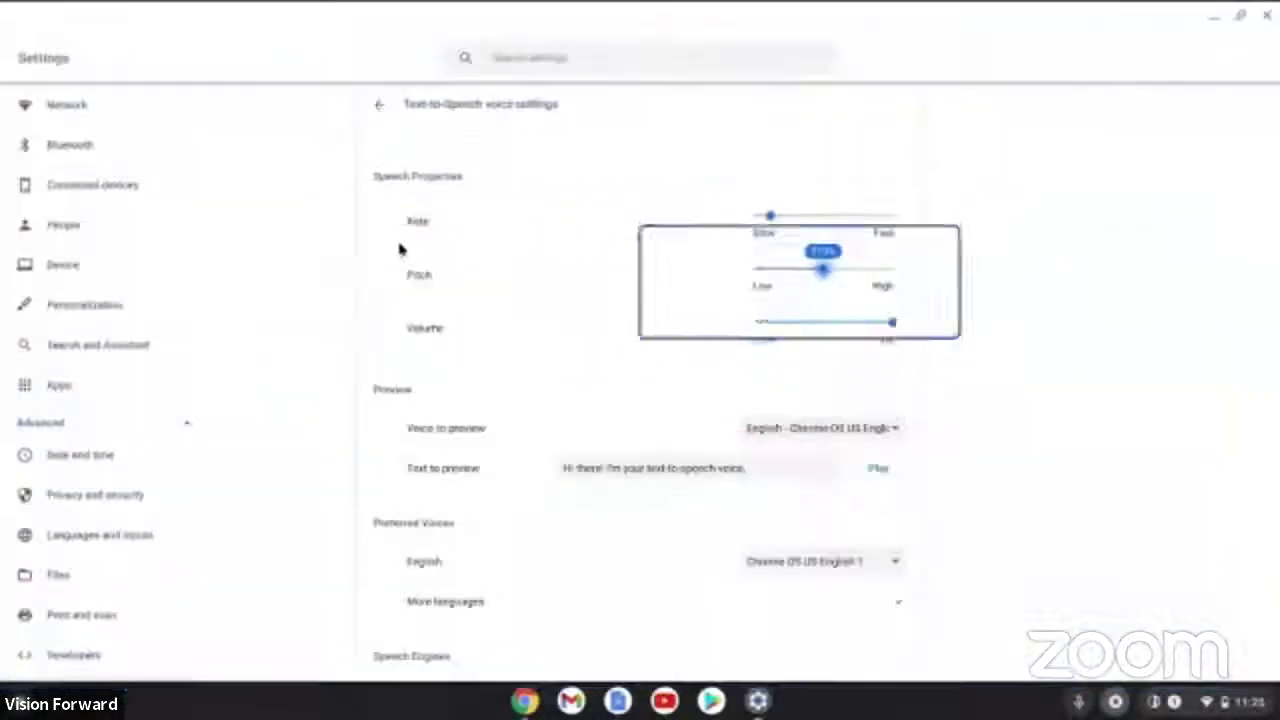
Set the speech rate to about 80% in the Text-to-Speech voice settings and look over the remaining voice options.
left_click(770, 224)
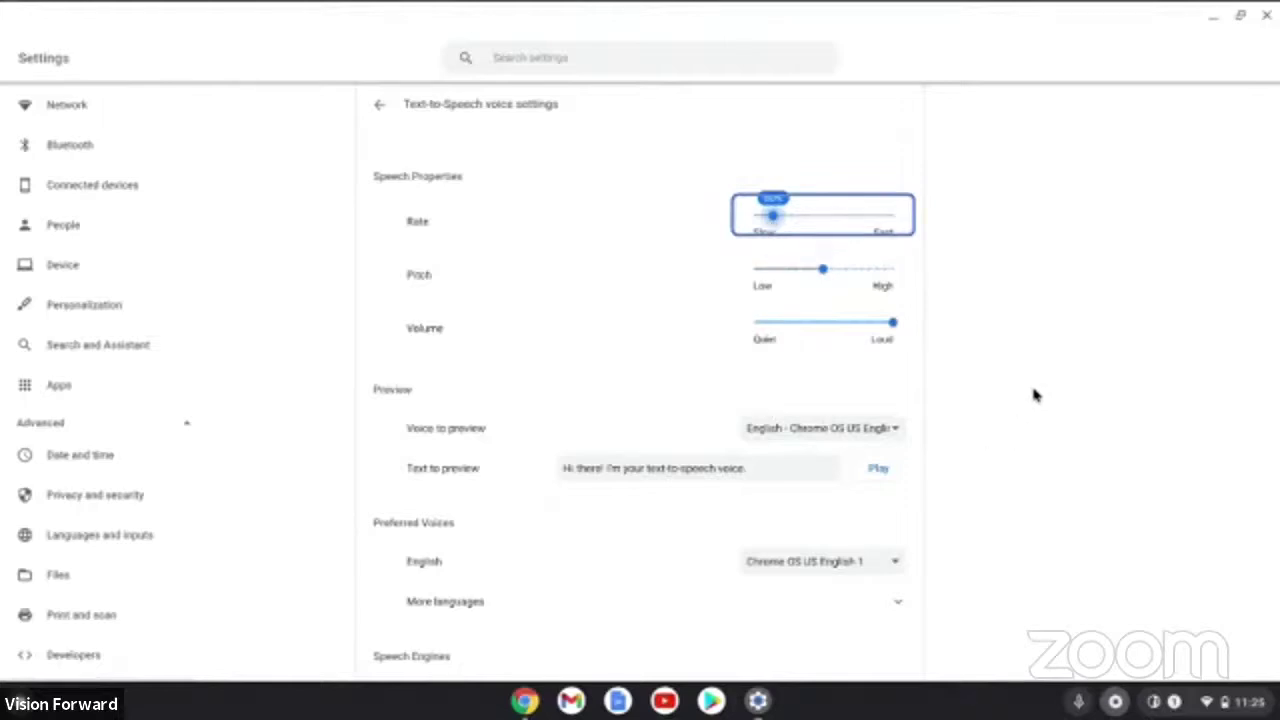
key("Tab")
scroll(1035, 395, "down", 1)
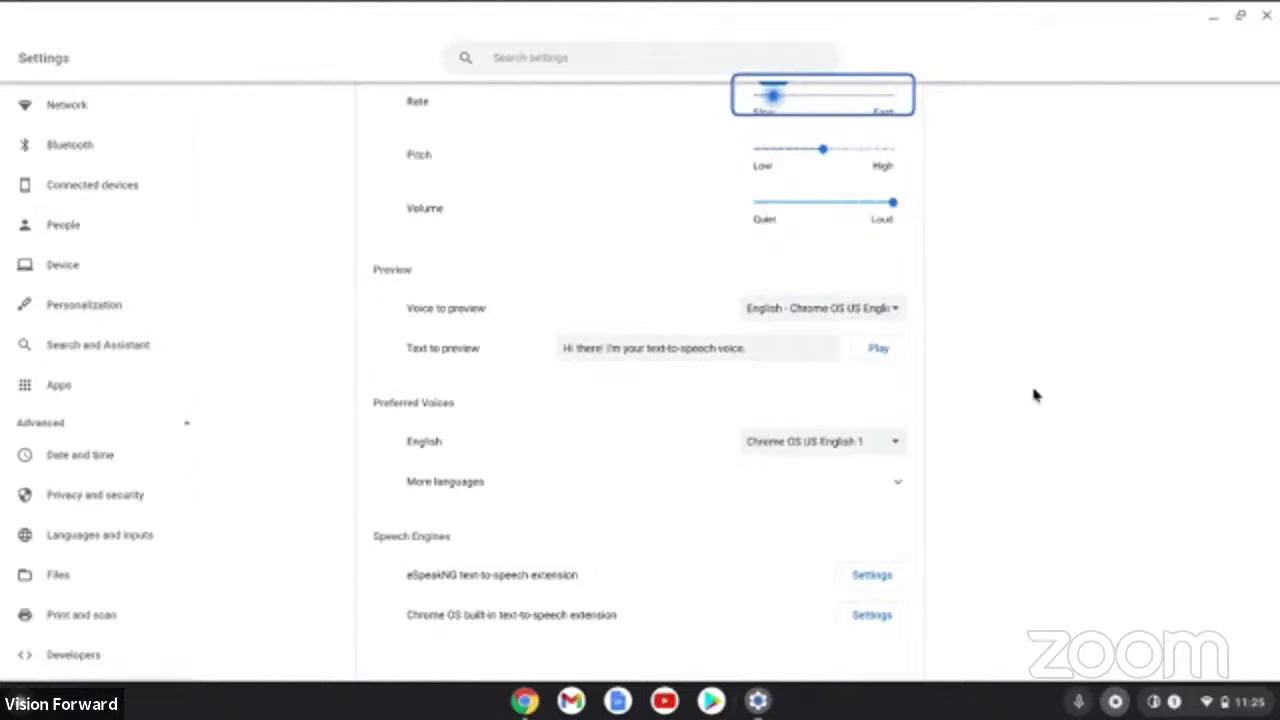
scroll(1035, 395, "up", 2)
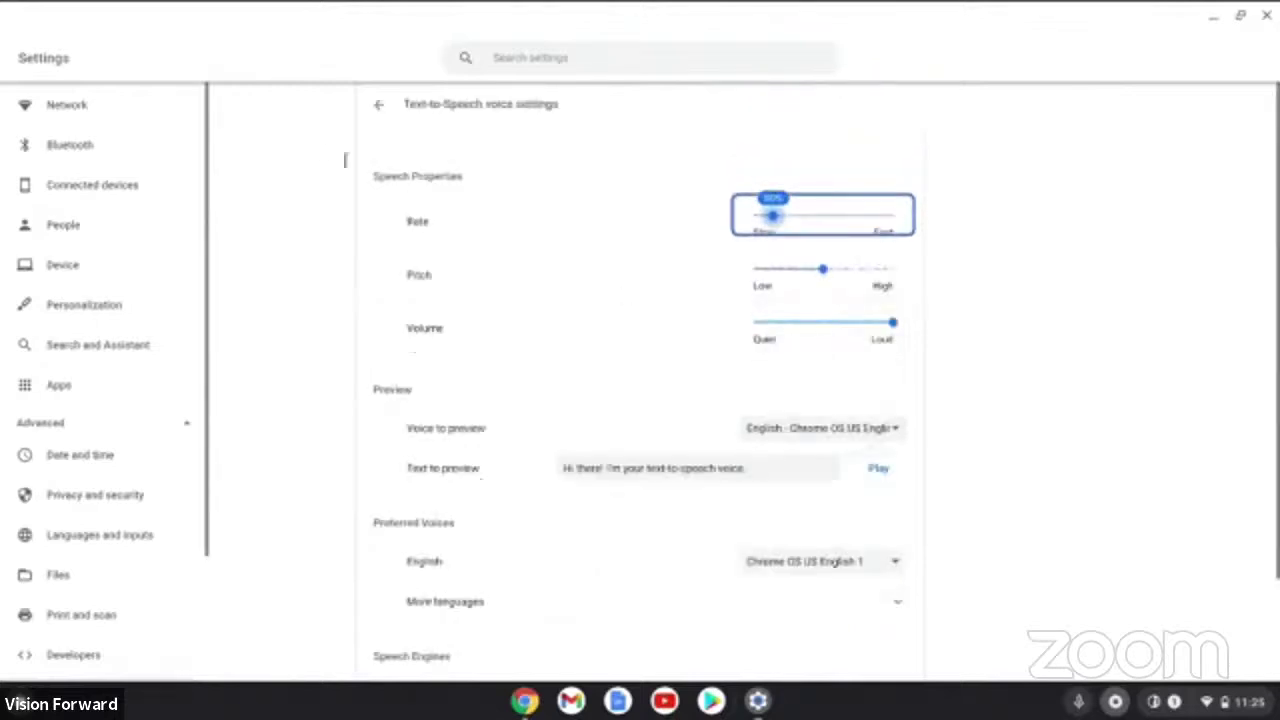
Return to the Manage accessibility features page and move on to the options below Text-to-Speech.
left_click(386, 107)
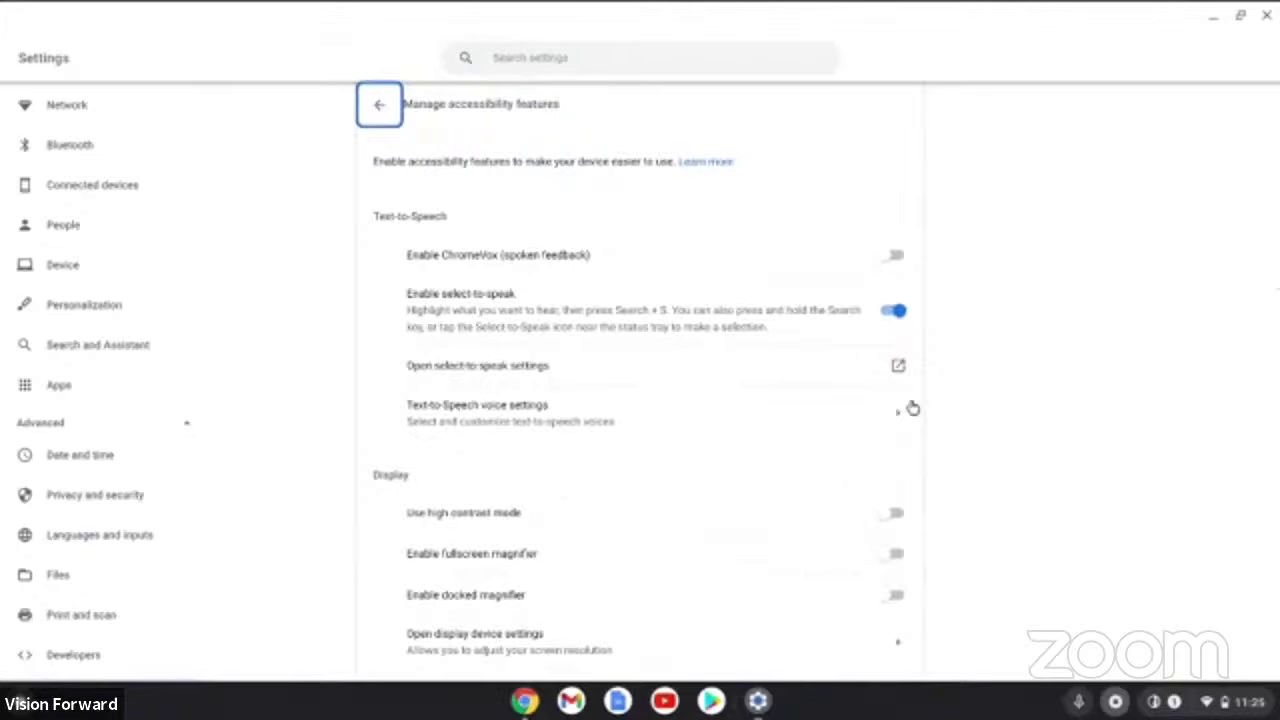
scroll(1052, 364, "down", 2)
key("Tab")
key("Tab")
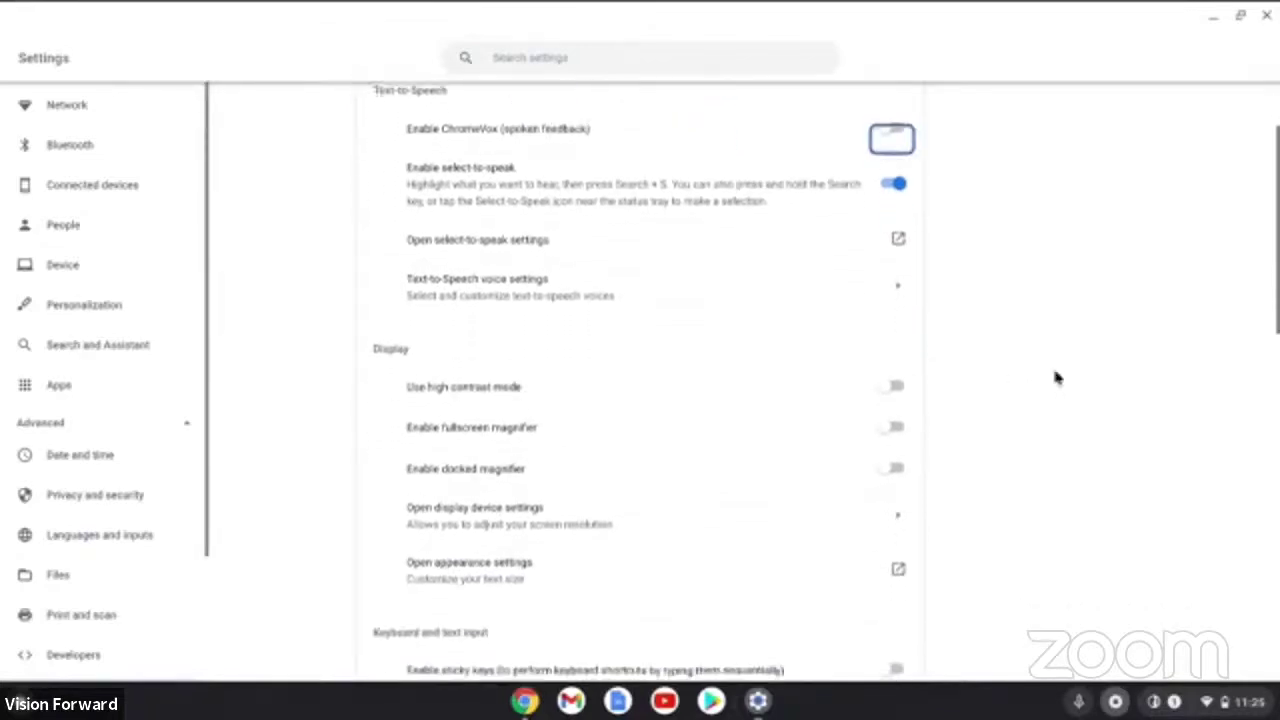